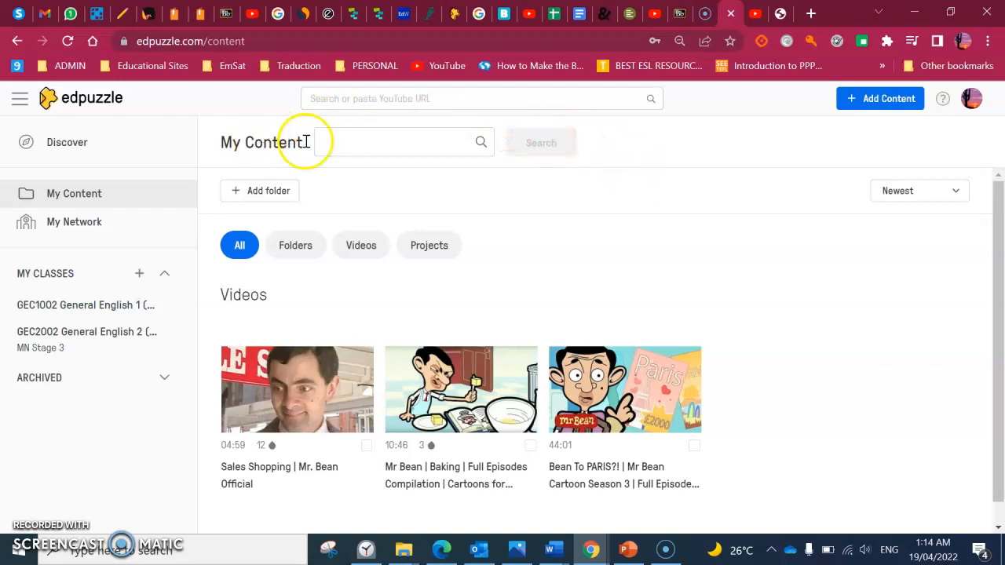
click(348, 103)
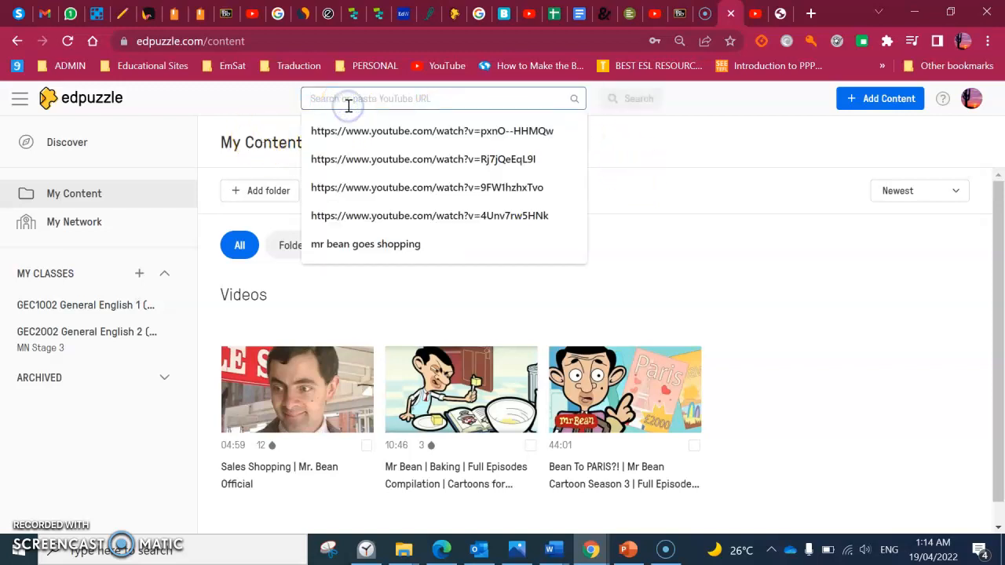
right_click(348, 102)
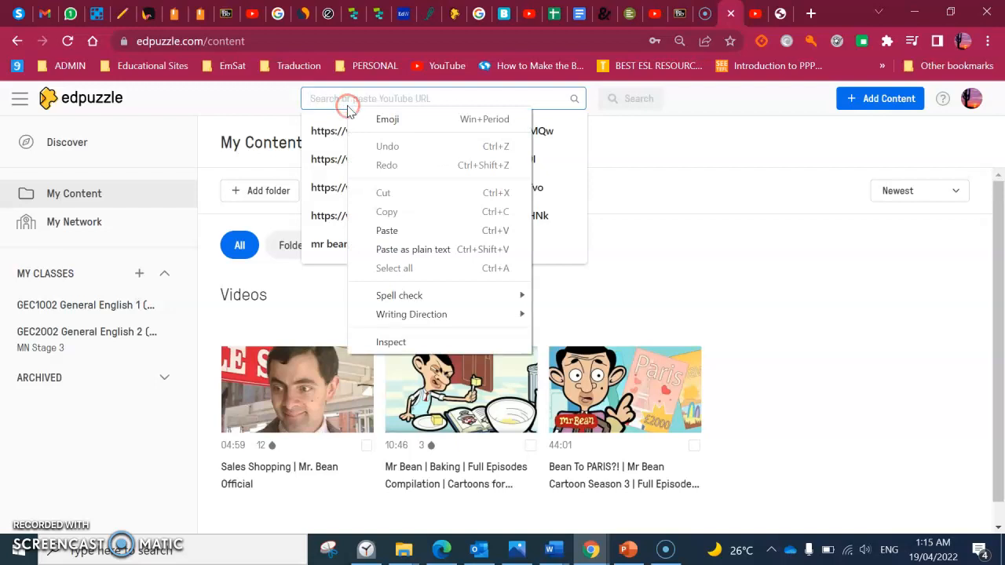
click(405, 231)
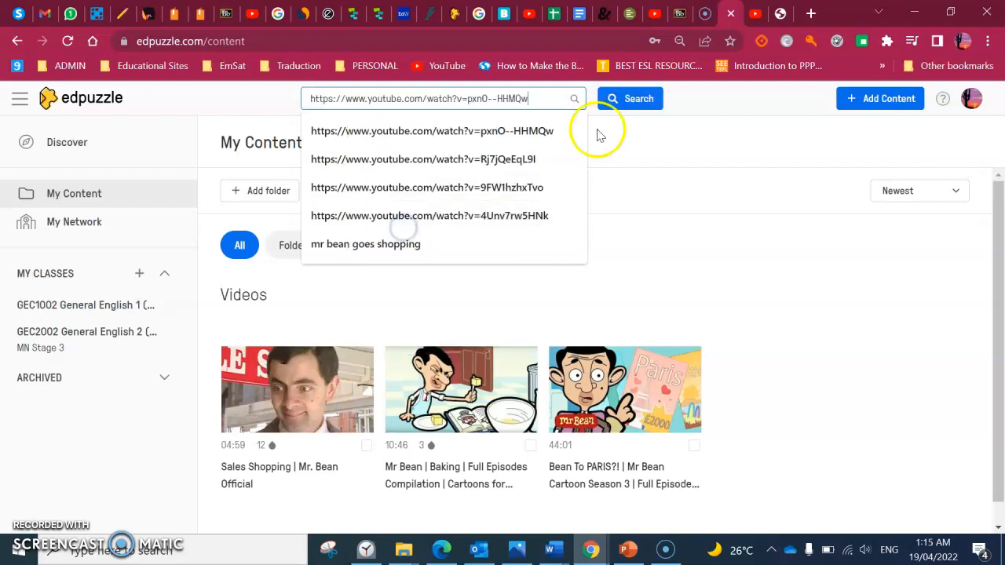
click(644, 101)
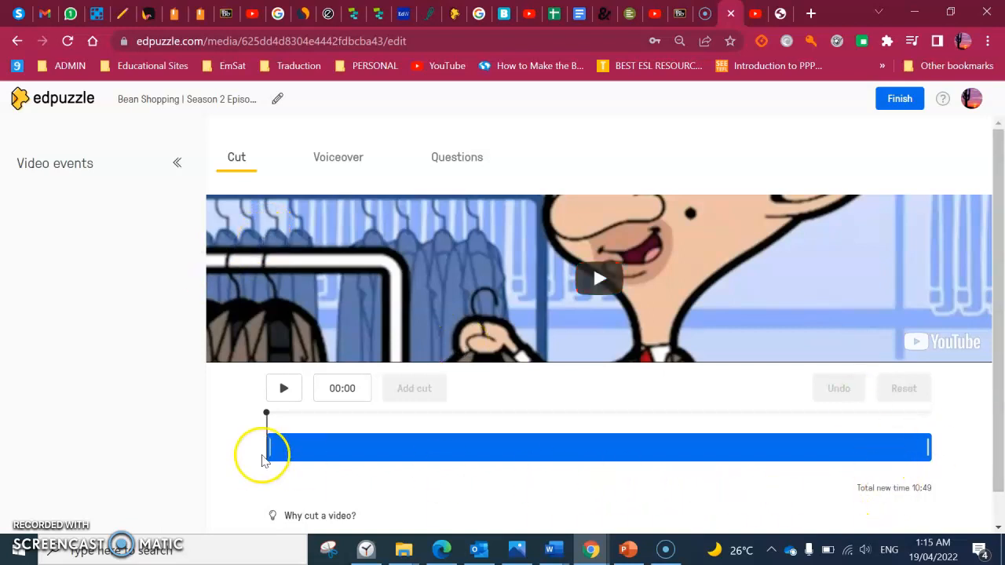
Trim the Bean Shopping video to start at about 00:49 and end at about 04:10
click(268, 448)
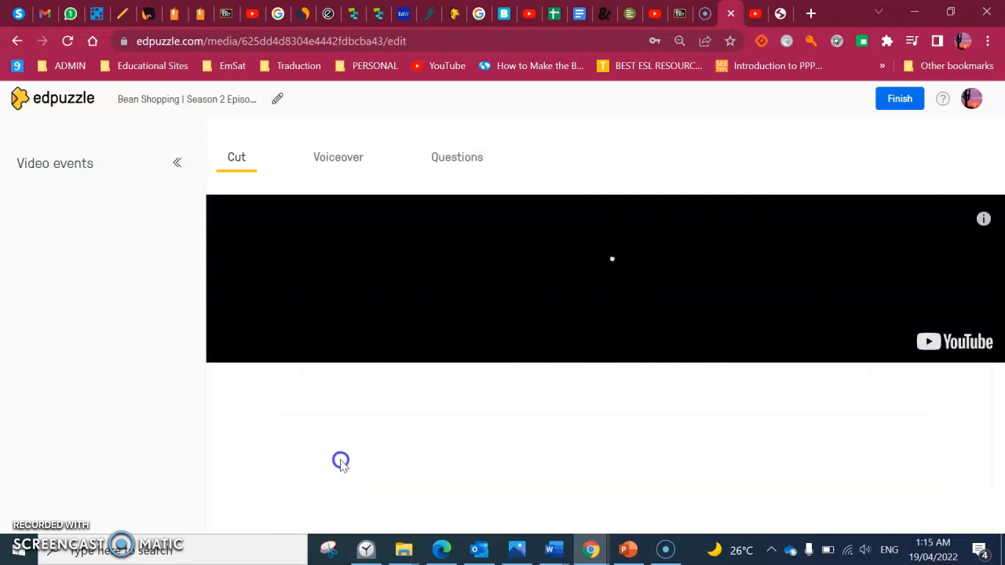
drag(270, 447, 375, 452)
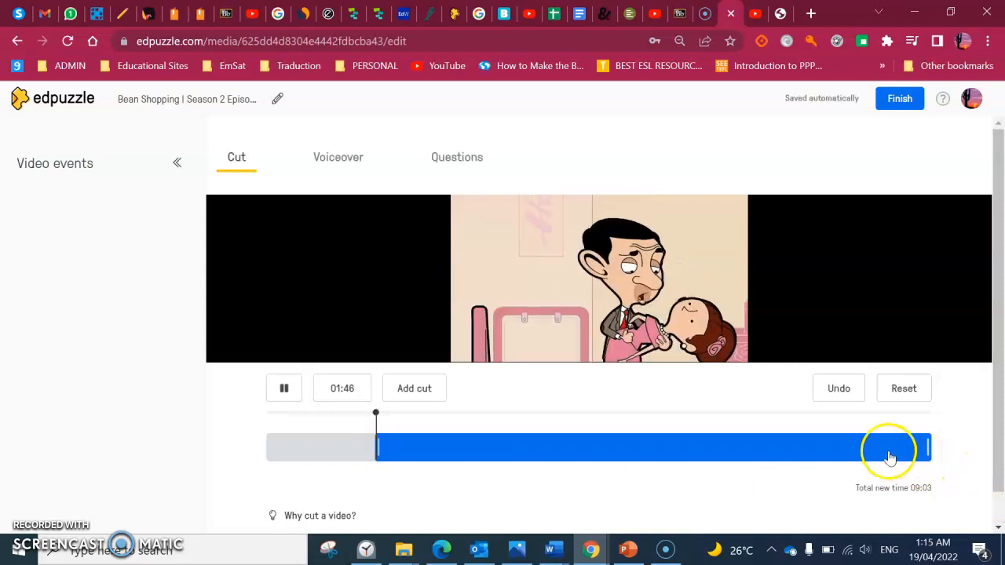
drag(924, 455, 524, 445)
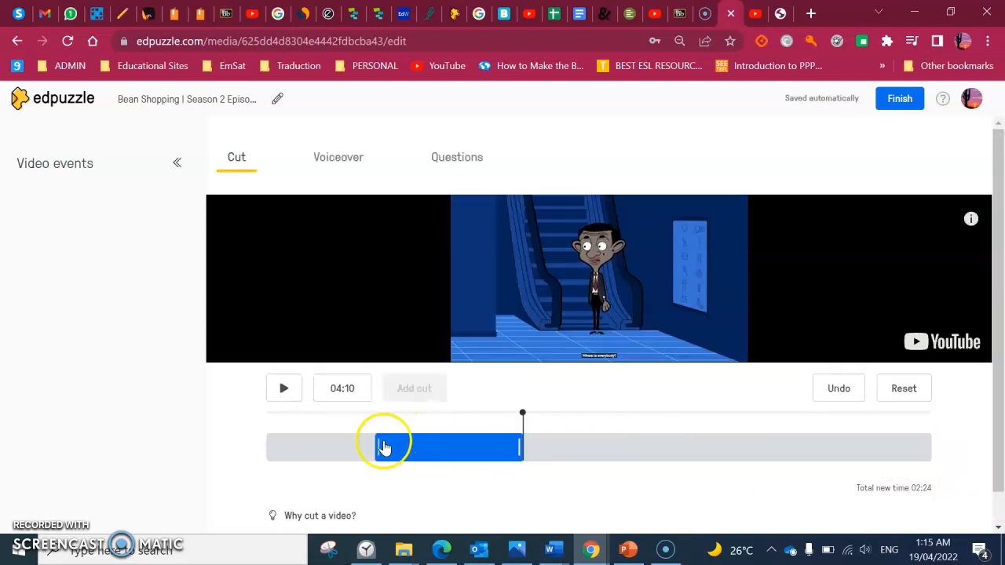
drag(377, 447, 320, 447)
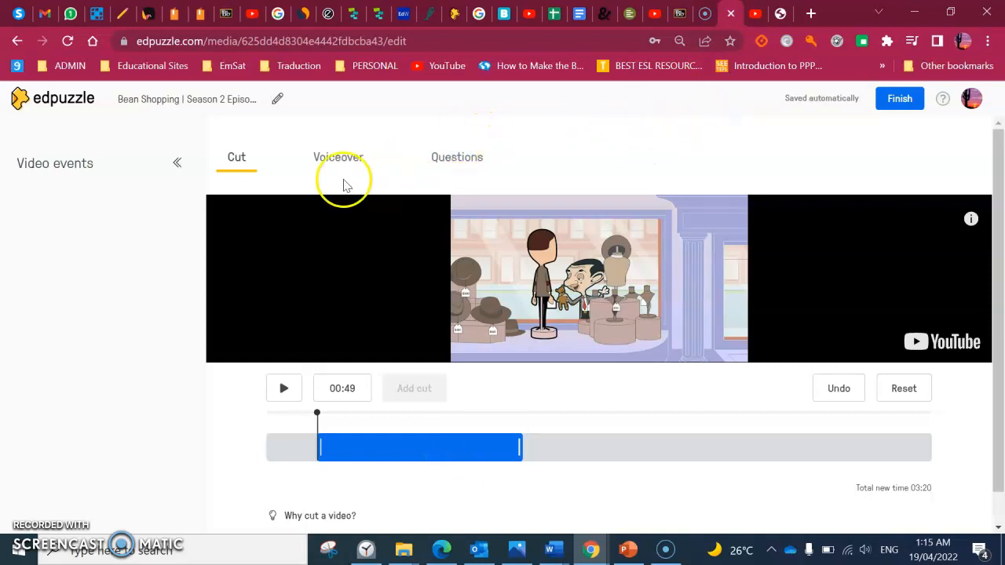
Start a multiple-choice question for the trimmed video and play it up to the 00:02 mark
click(474, 167)
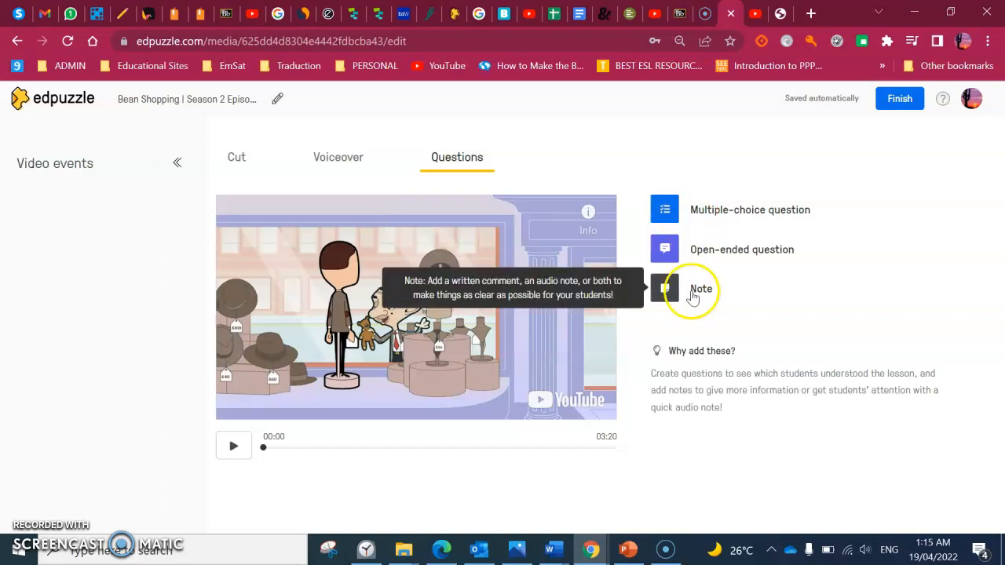
click(728, 215)
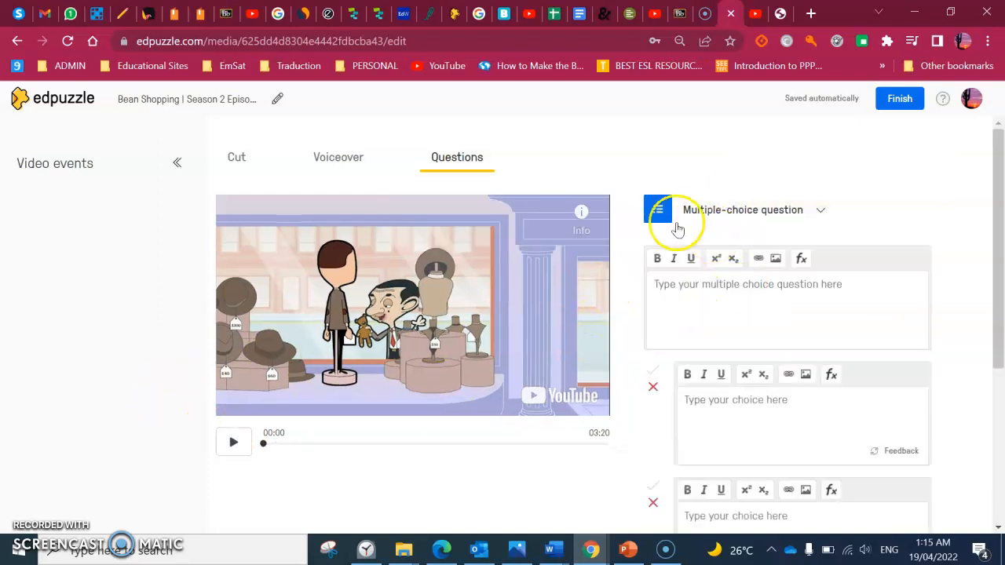
click(232, 445)
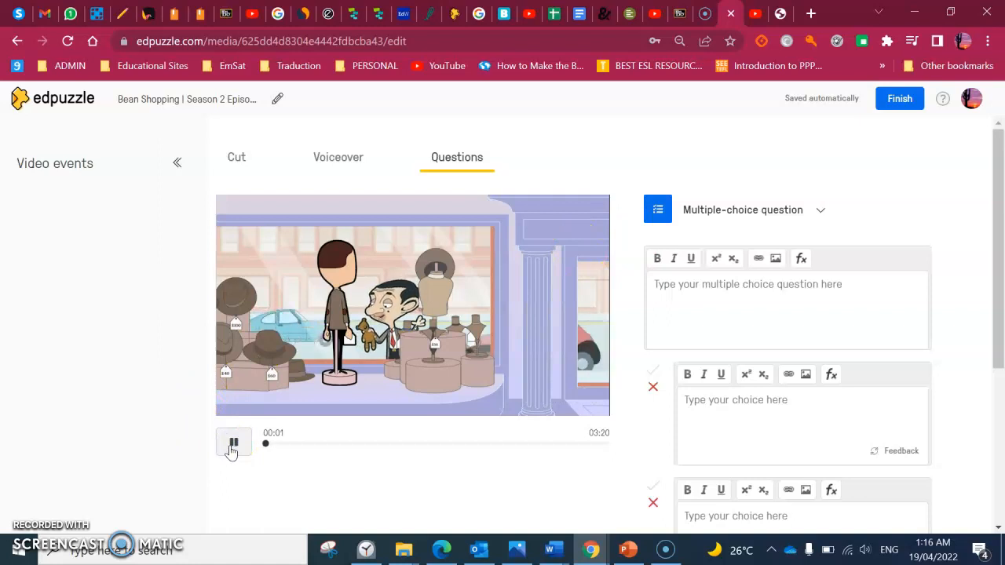
click(232, 446)
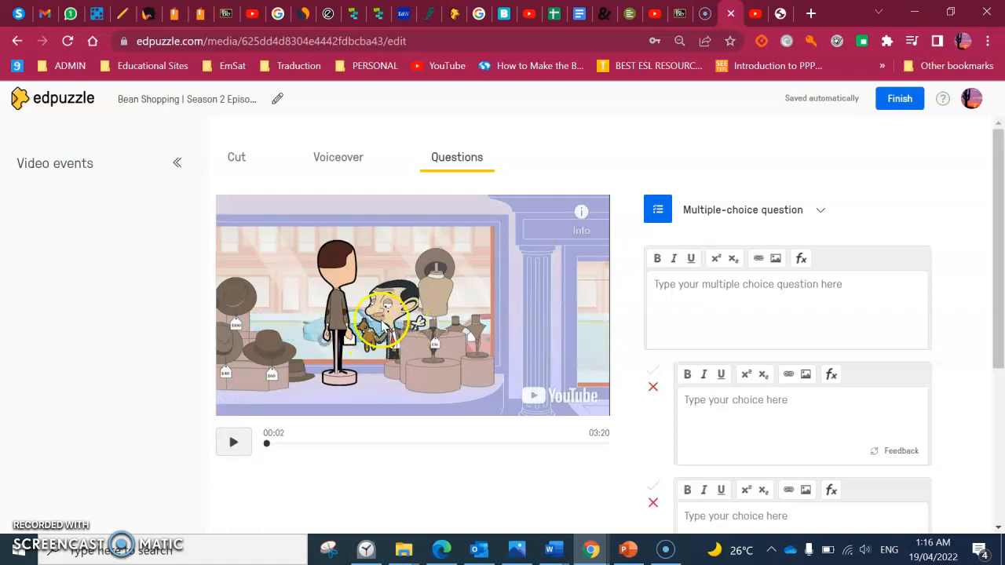
Enter "What did Mr Bean say?" as the multiple-choice question text
click(741, 312)
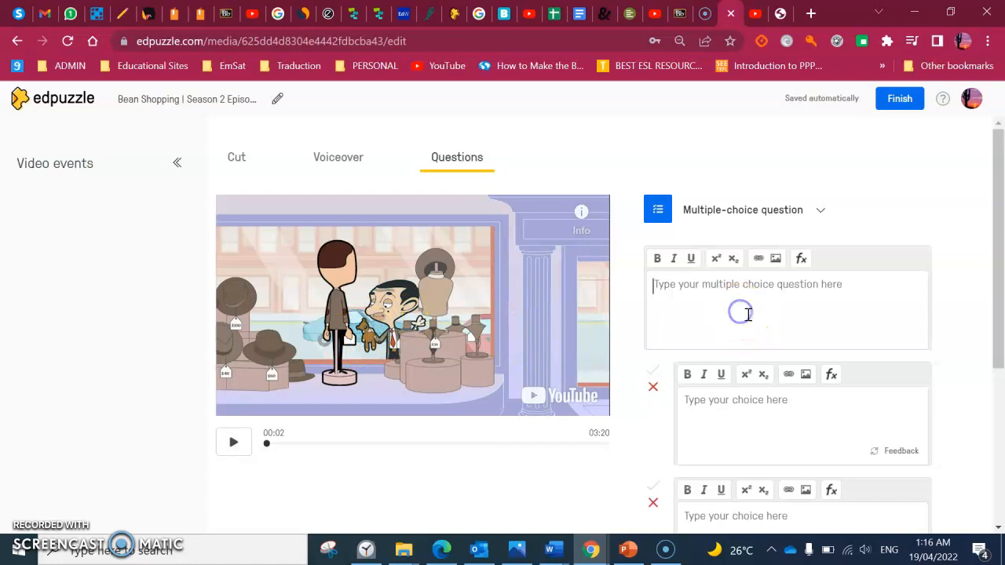
text(W)
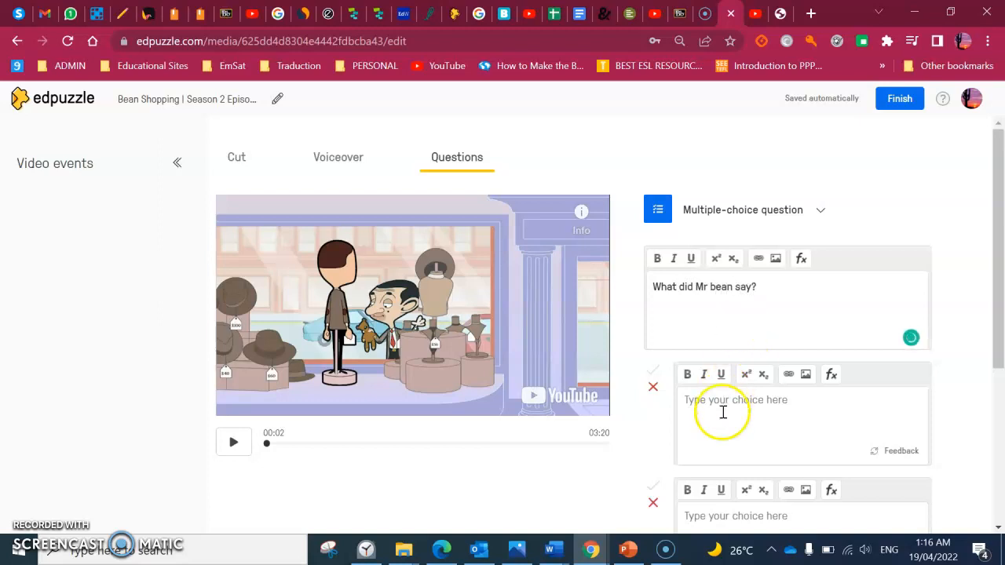
click(716, 287)
key(BackSpace)
text(B)
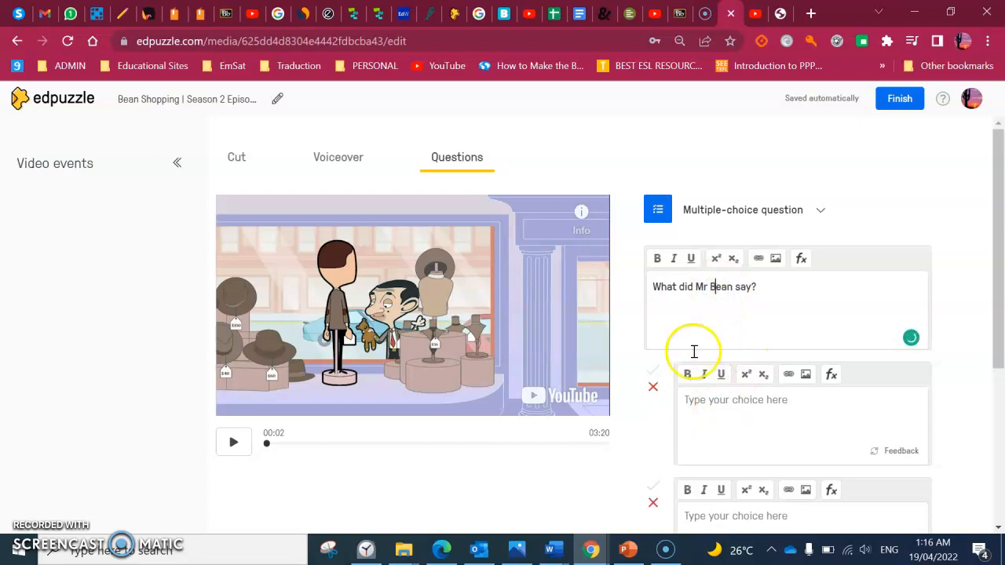
Add the answer choices "very smart", marked as correct, and "very bad", left as incorrect
click(756, 424)
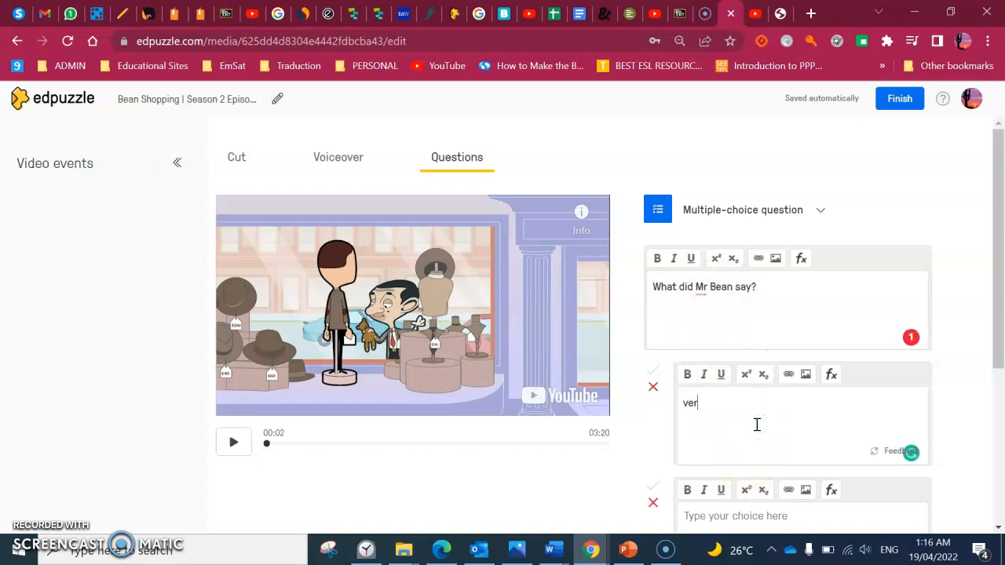
click(652, 370)
scroll(691, 453, down, 1)
click(690, 453)
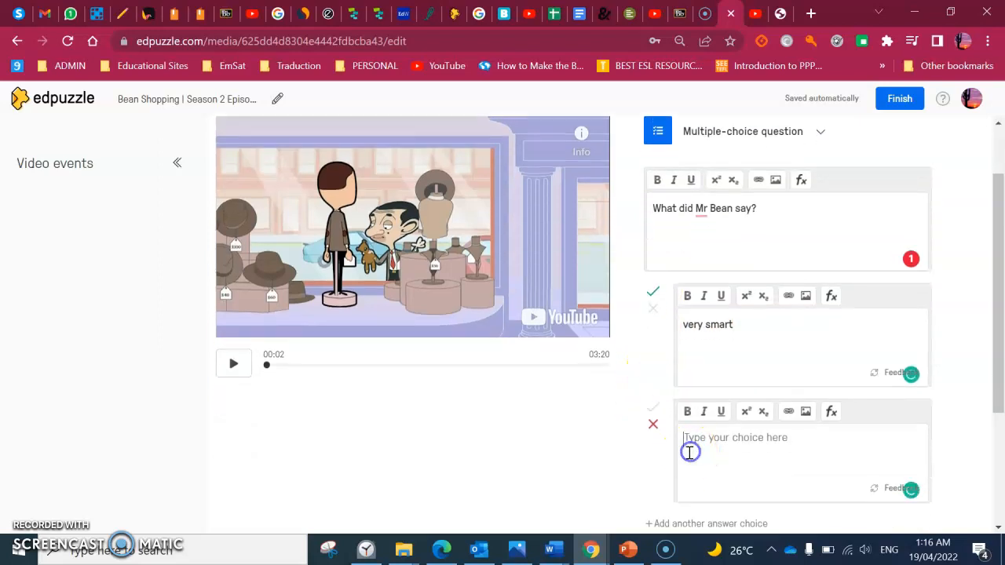
text(very bad)
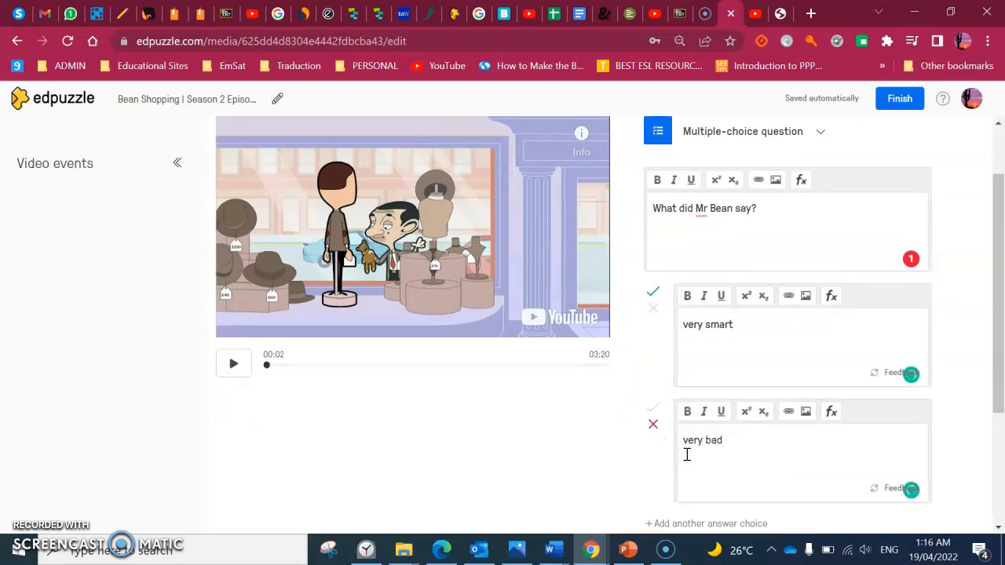
Save the multiple-choice question and continue past it in the video
scroll(692, 459, down, 1)
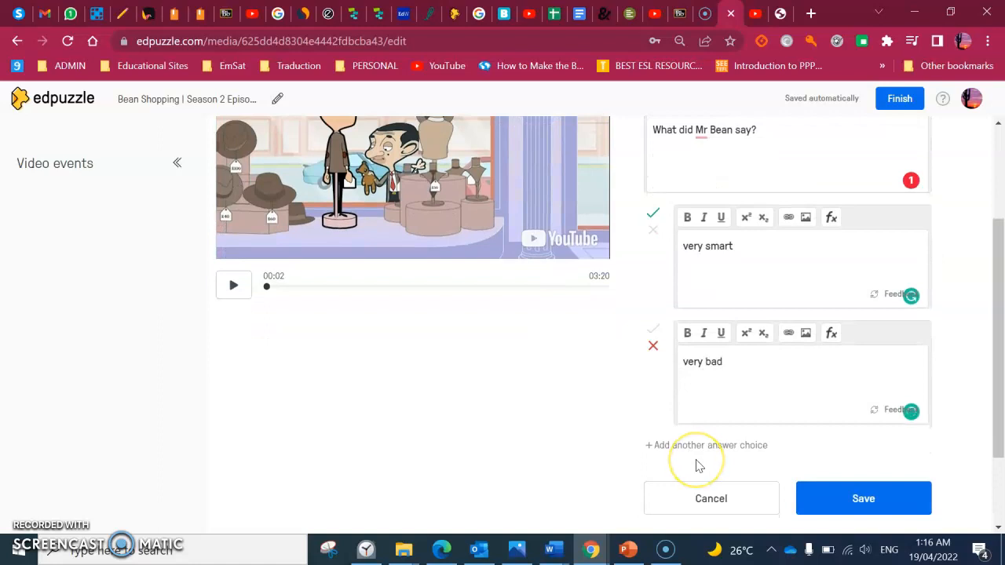
click(709, 456)
click(843, 500)
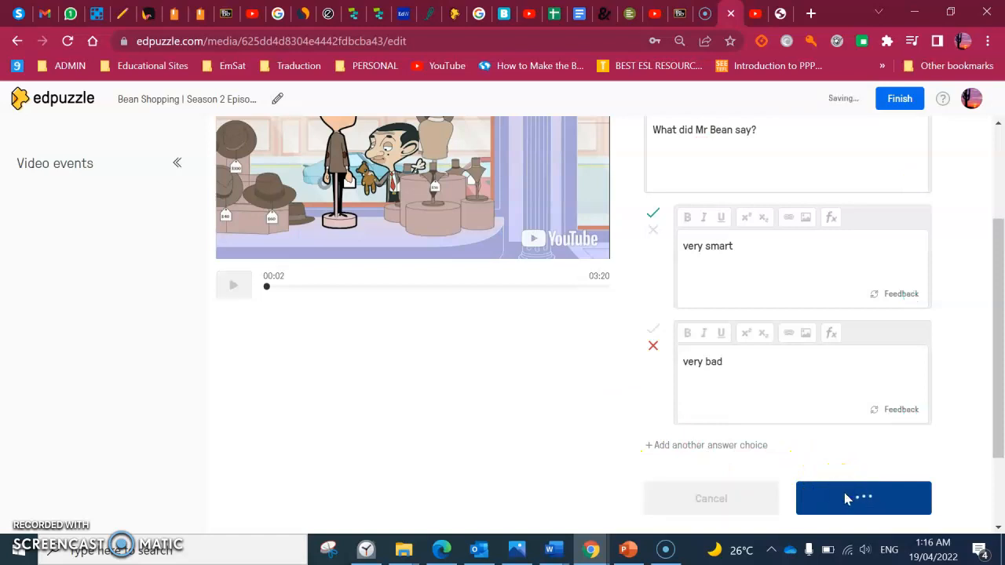
click(538, 284)
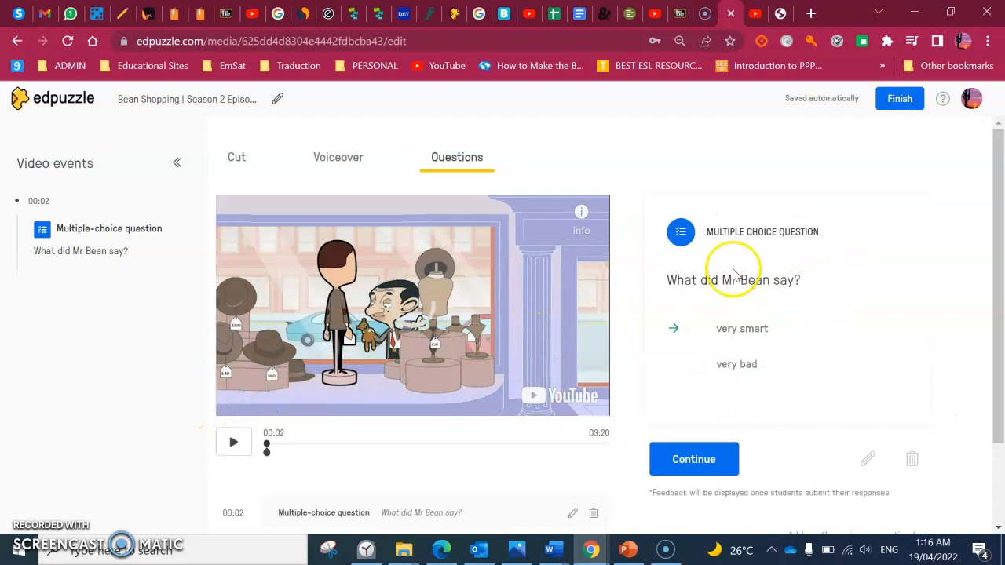
click(716, 459)
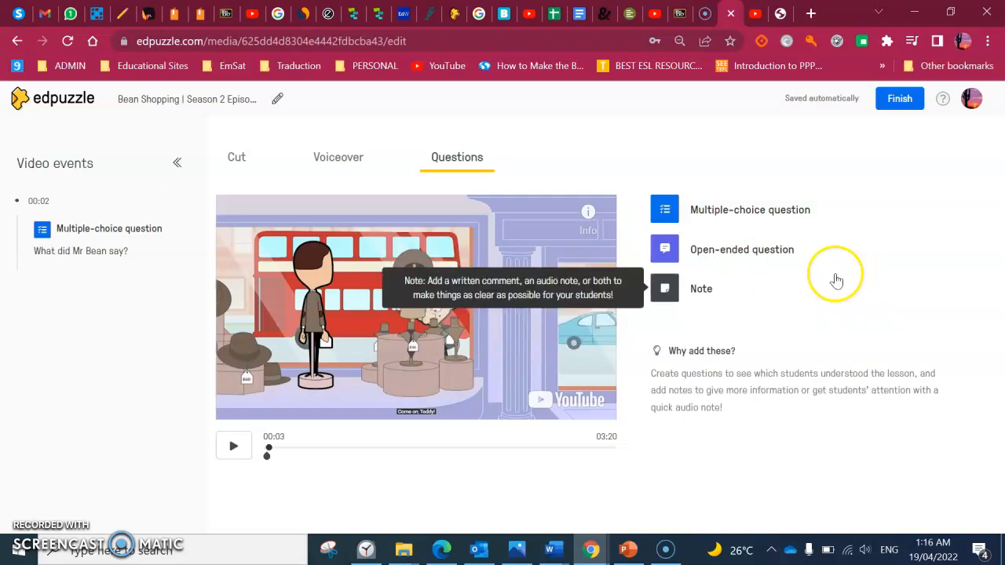
Finish editing the video and look over its preview page
click(900, 98)
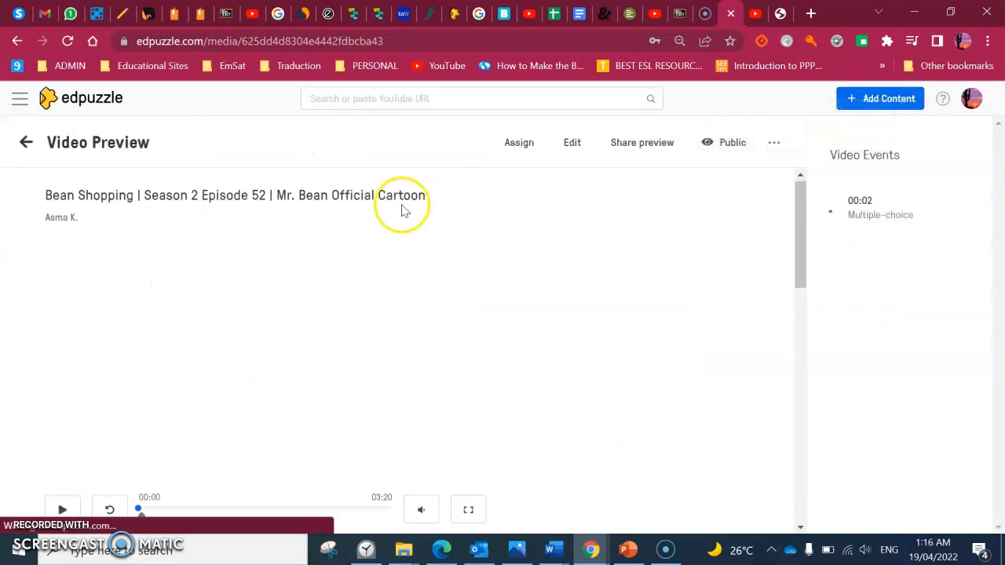
scroll(690, 375, down, 2)
scroll(690, 375, up, 3)
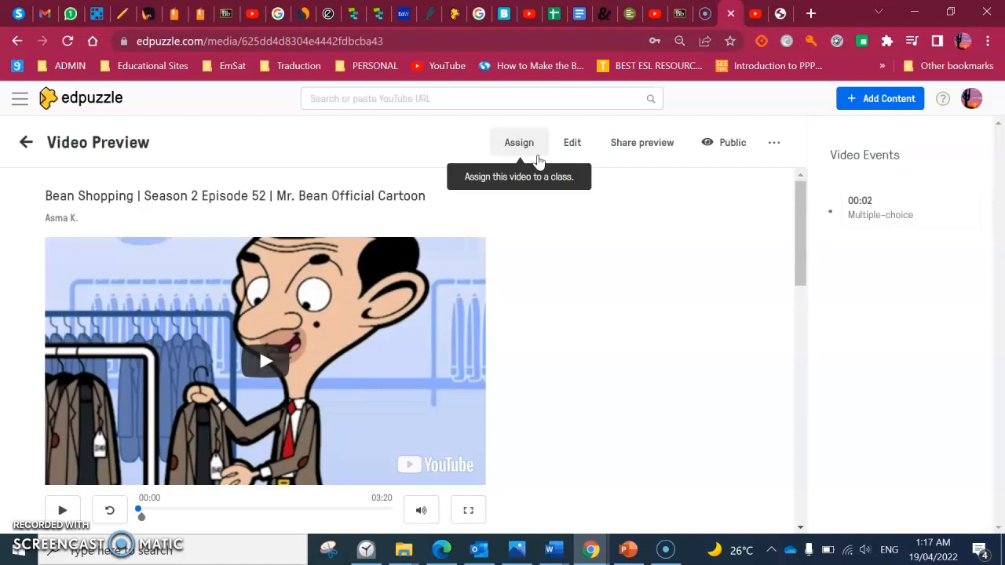
Open the video's class assignment and view the Blackboard connection instructions for adding a new class
click(521, 144)
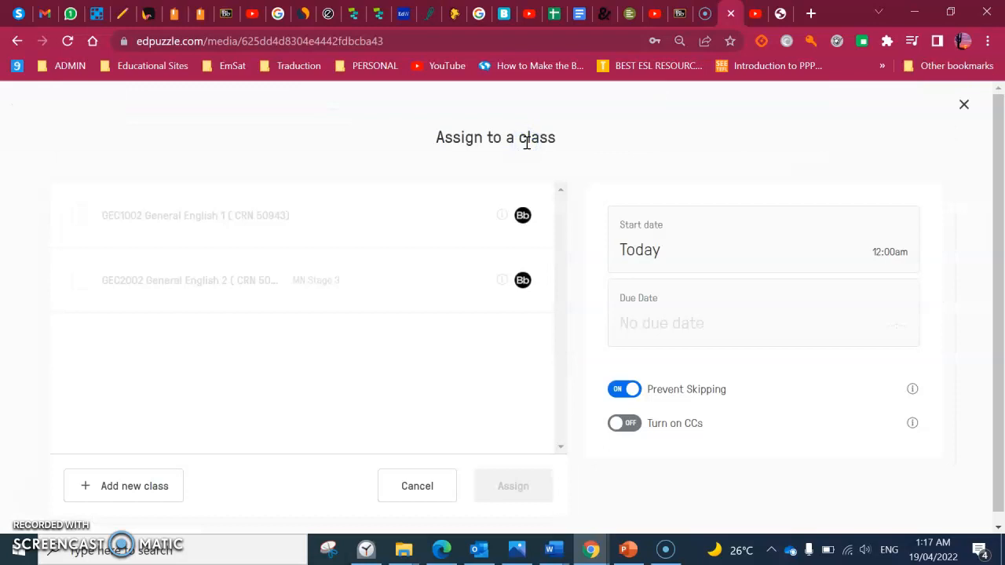
click(173, 488)
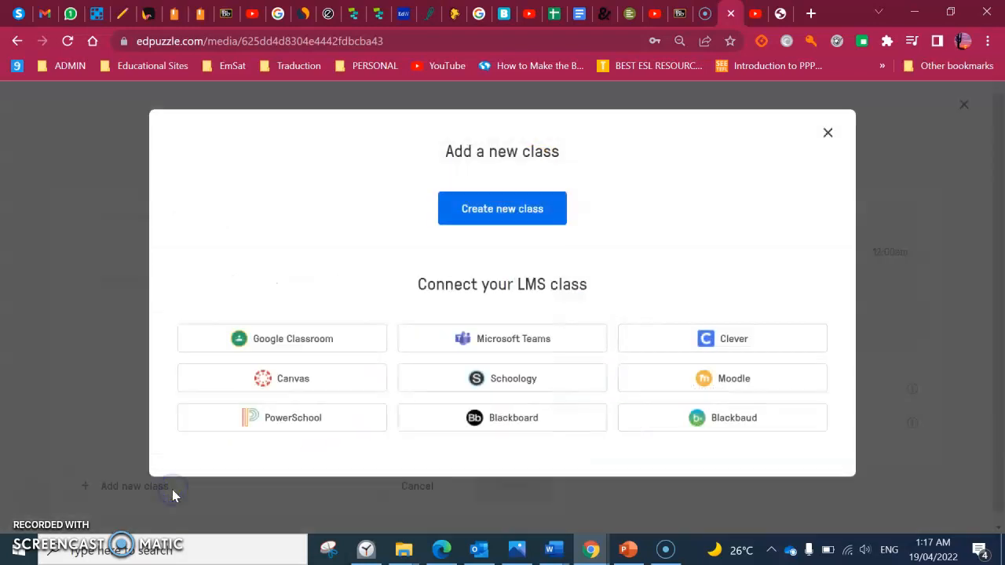
click(505, 417)
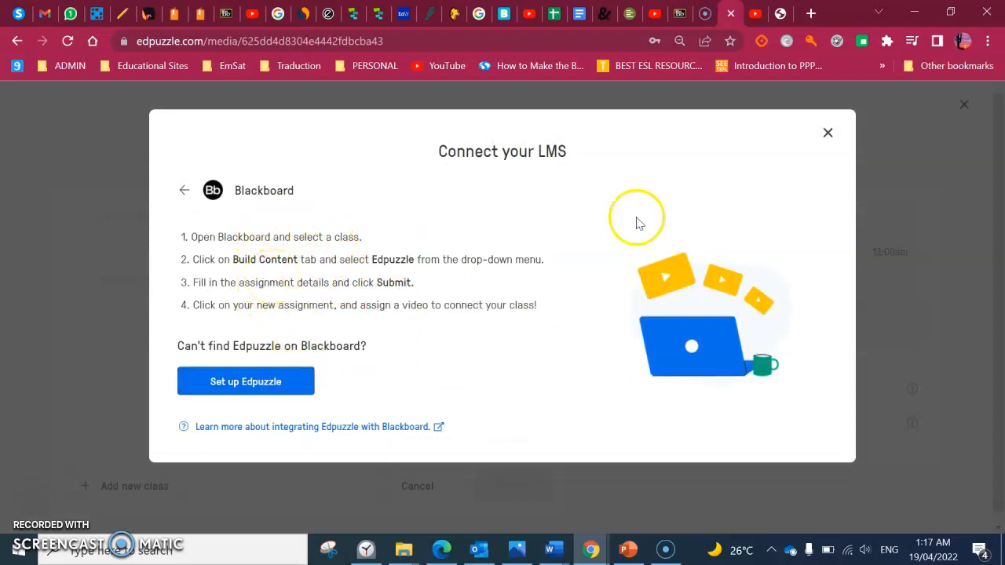
click(828, 133)
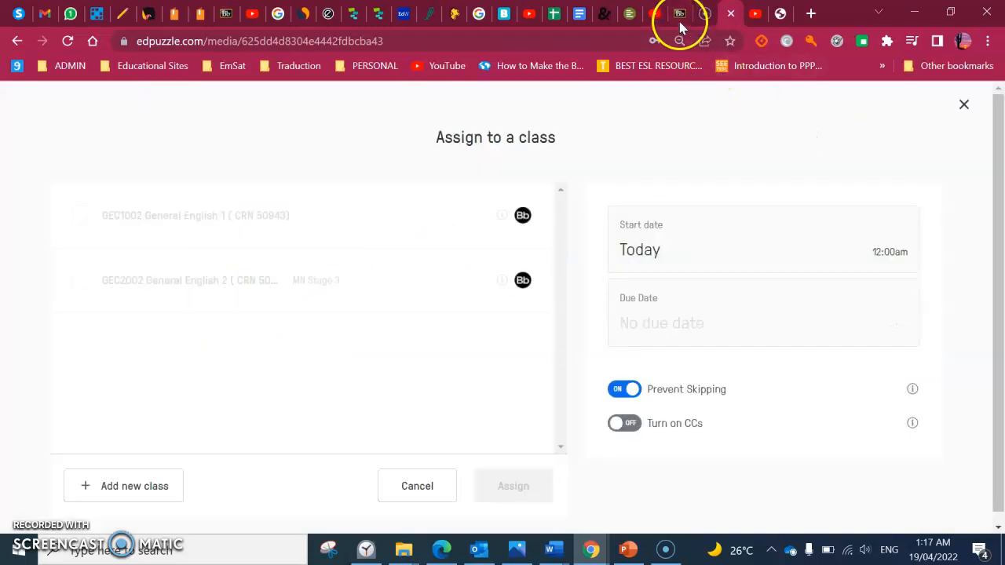
Switch to the Blackboard course GEC1002 General English 1 and open its Unit 9 page
click(680, 22)
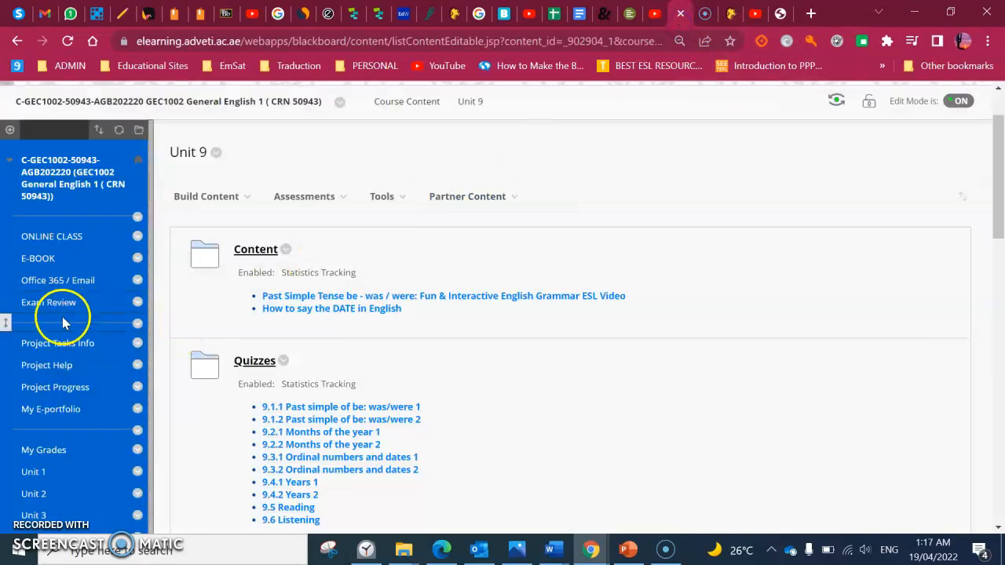
scroll(61, 328, down, 3)
click(61, 418)
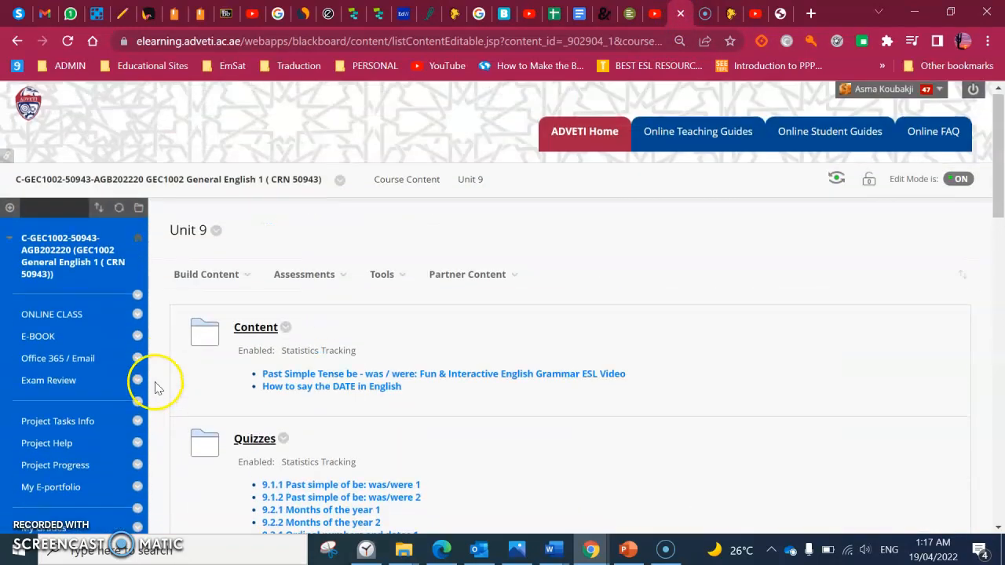
Start building a new Edpuzzle content item in Unit 9 of the Blackboard course
click(205, 274)
scroll(210, 326, down, 3)
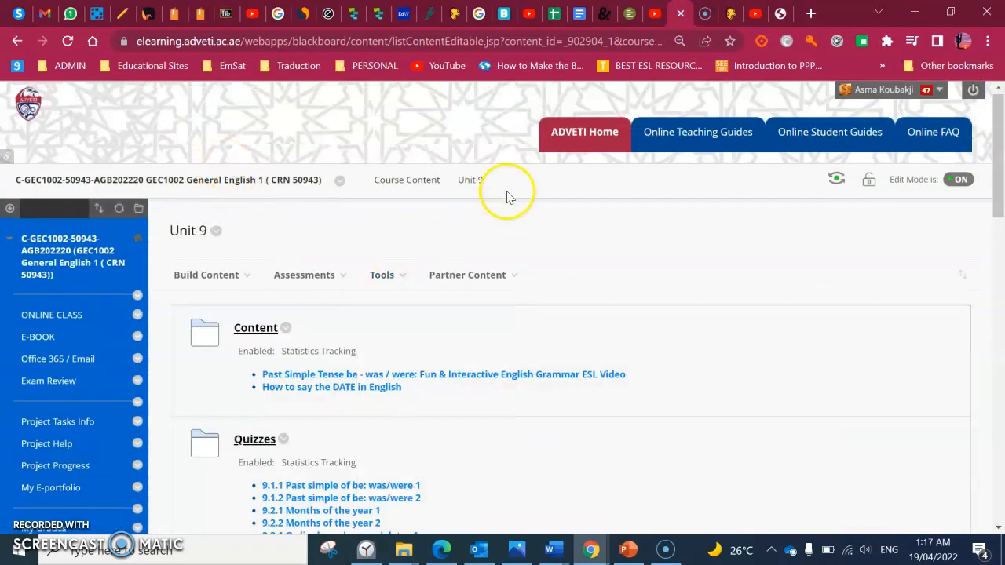
scroll(507, 200, down, 2)
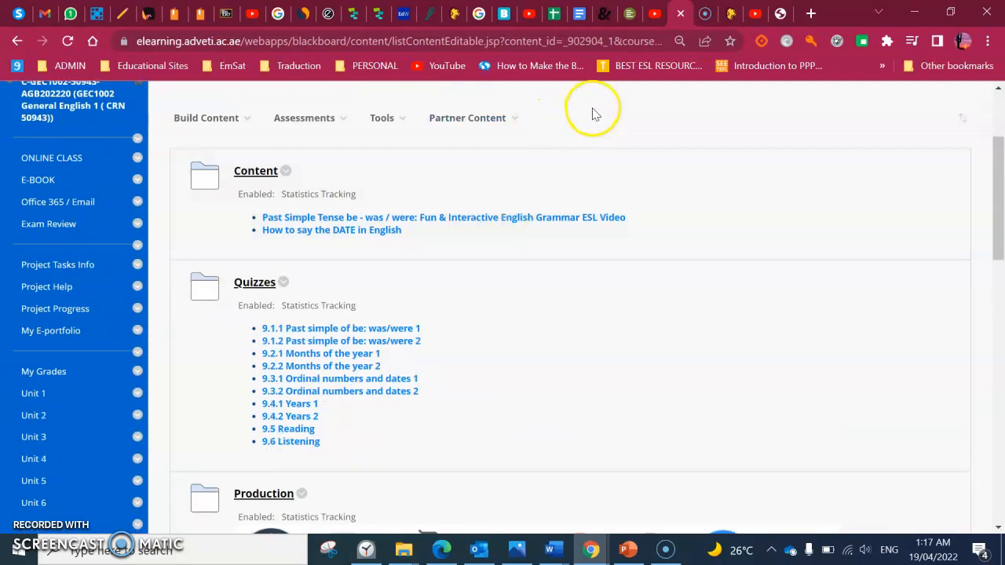
scroll(594, 114, up, 1)
click(467, 196)
click(240, 198)
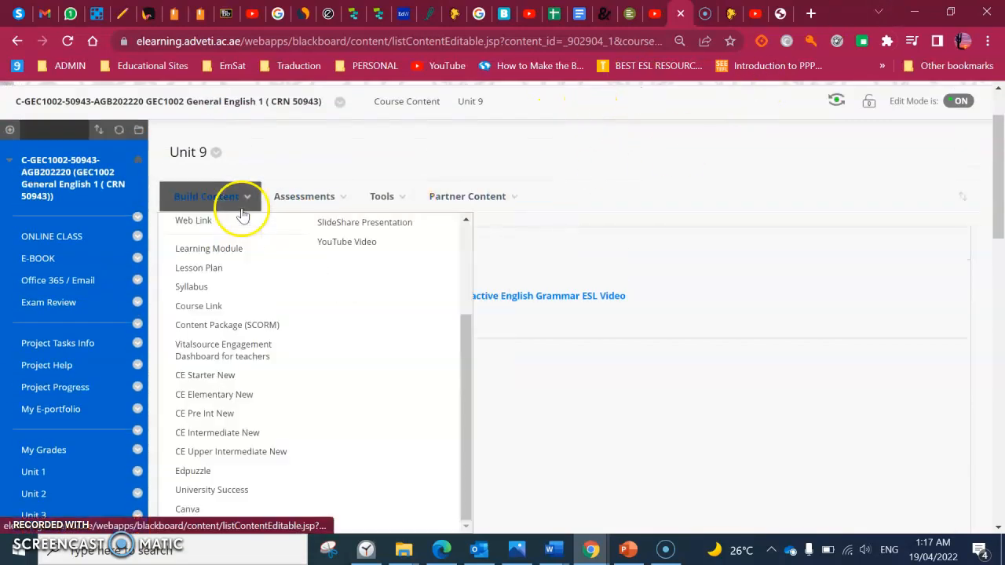
click(236, 206)
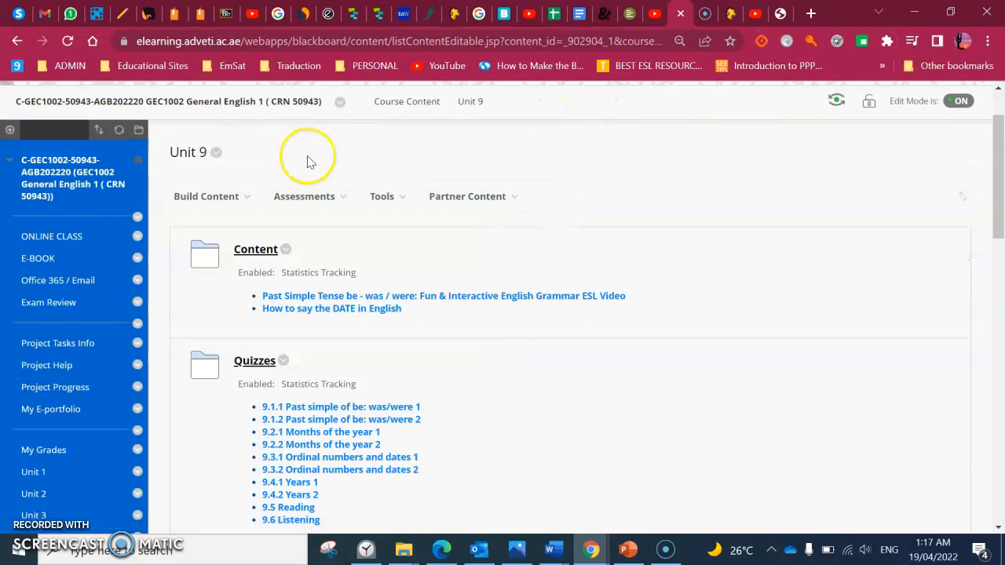
click(223, 205)
click(195, 470)
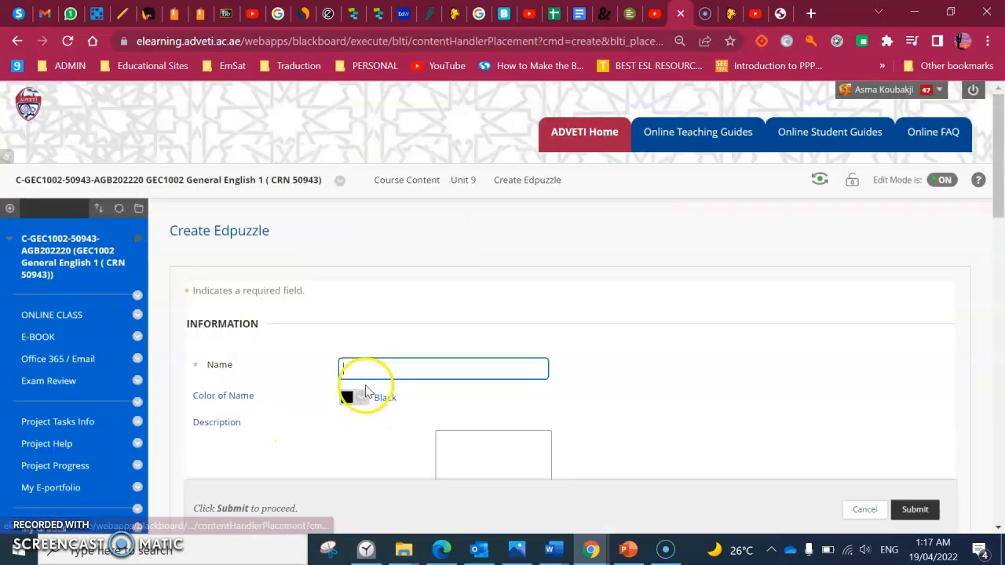
Create the Edpuzzle item named "past simple quiz" with evaluation enabled, student visibility on and number of views tracked
text(past simple quiz)
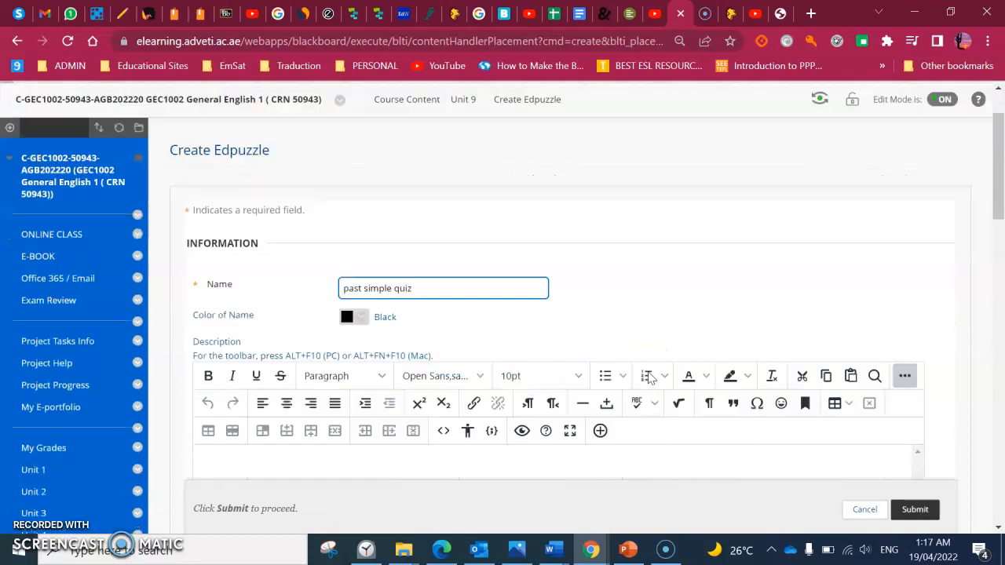
scroll(573, 342, down, 10)
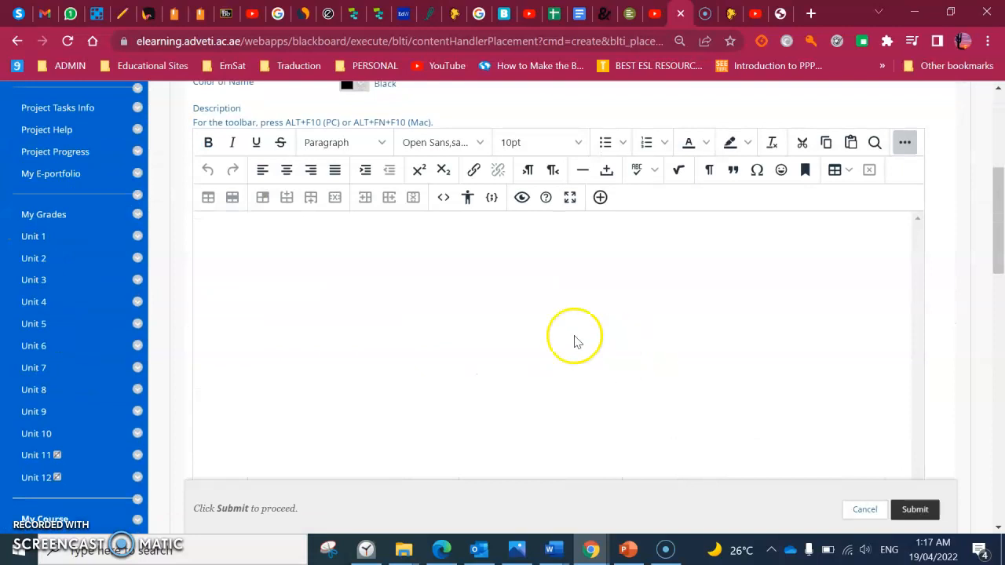
scroll(560, 347, down, 4)
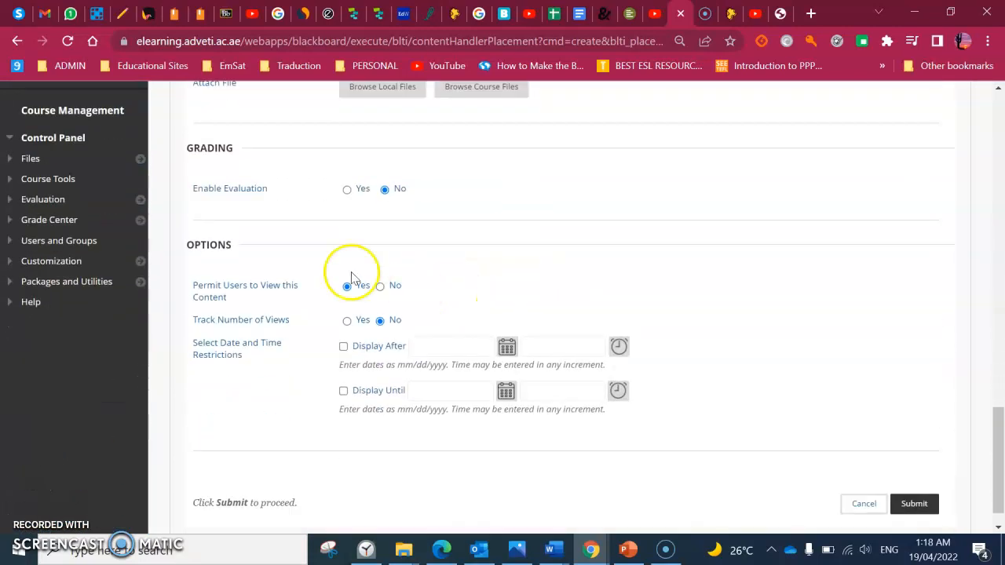
click(343, 192)
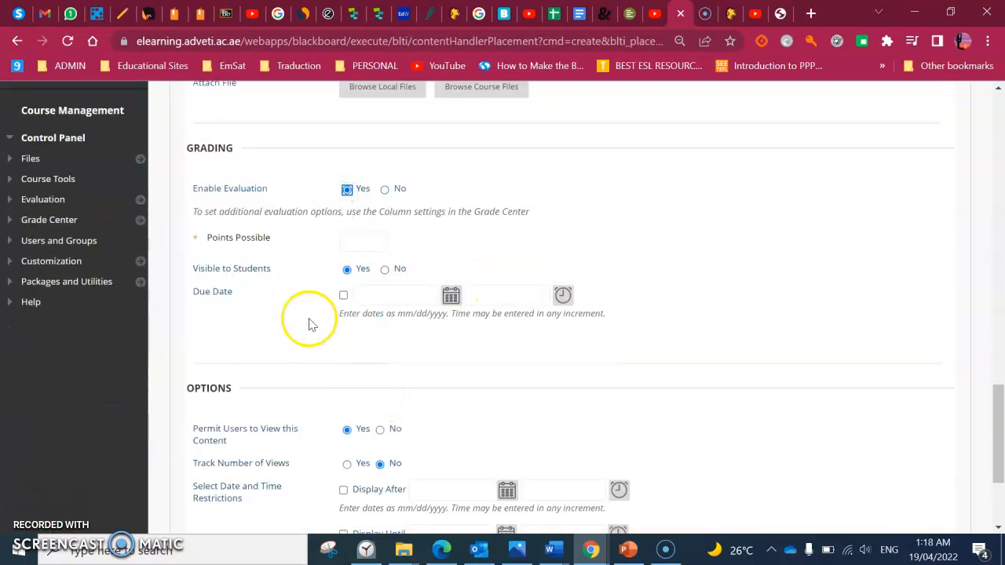
click(351, 237)
click(350, 271)
scroll(329, 397, down, 1)
click(347, 386)
click(905, 509)
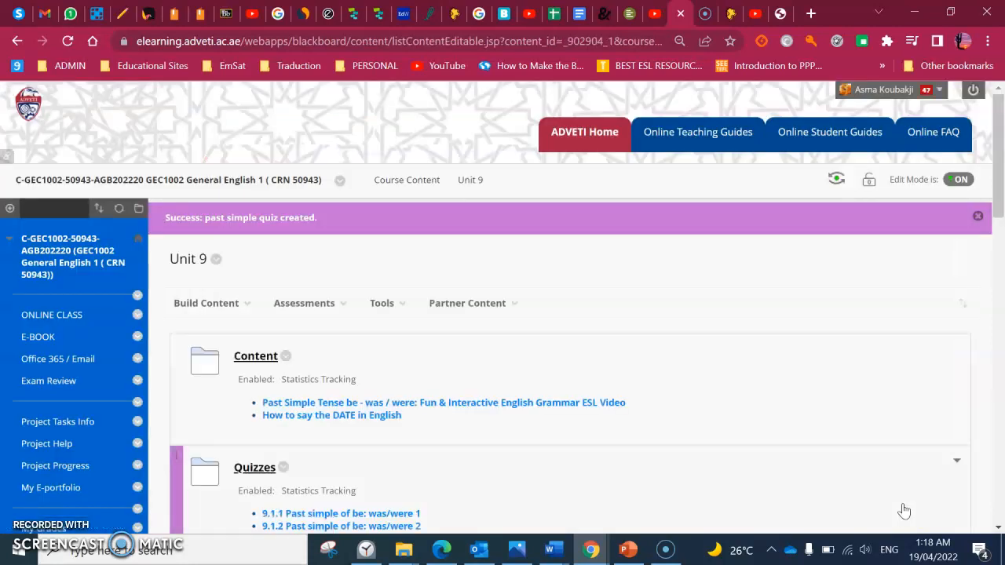
Open the new past simple quiz item from the end of the Unit 9 content list
click(545, 309)
scroll(546, 309, down, 3)
scroll(546, 309, down, 4)
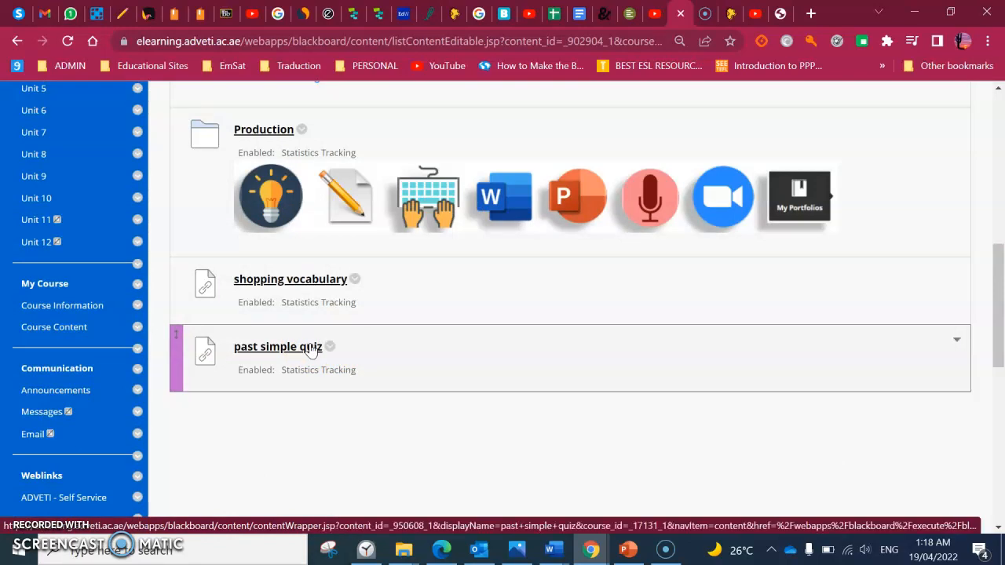
click(312, 348)
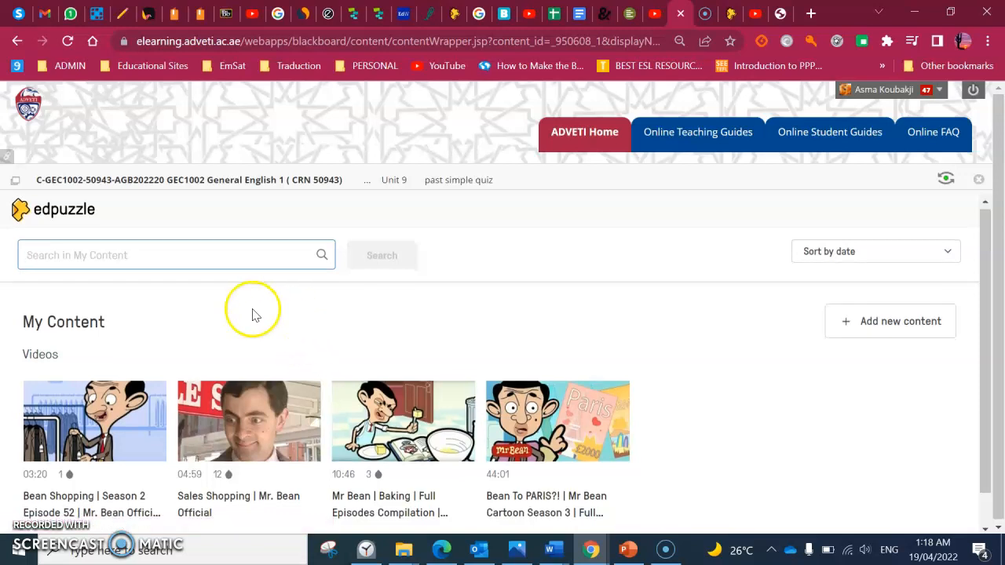
Select the "Bean Shopping | Season 2 Episode 52" video for the quiz and assign it with Prevent Skipping on
scroll(248, 307, down, 1)
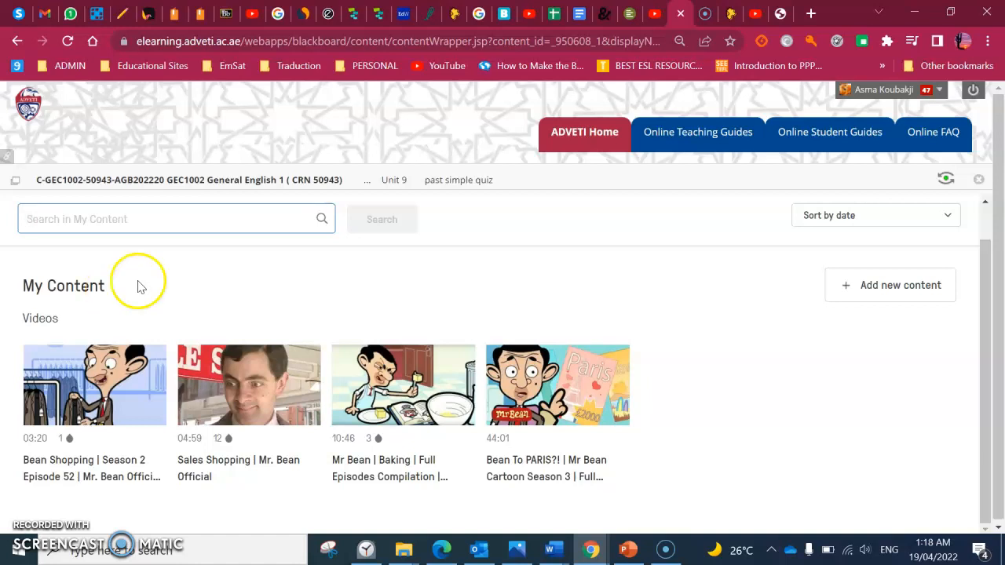
click(99, 361)
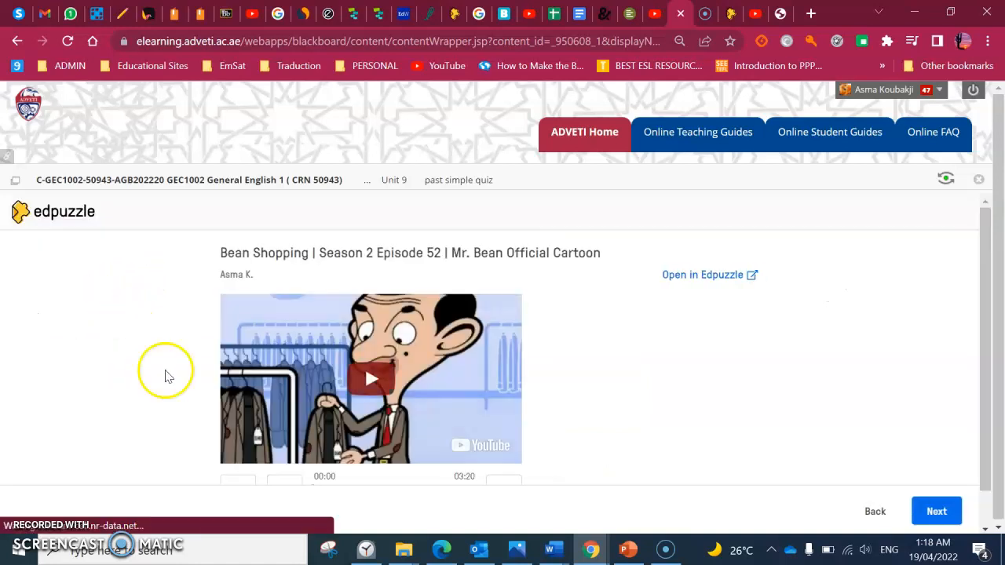
scroll(716, 342, down, 1)
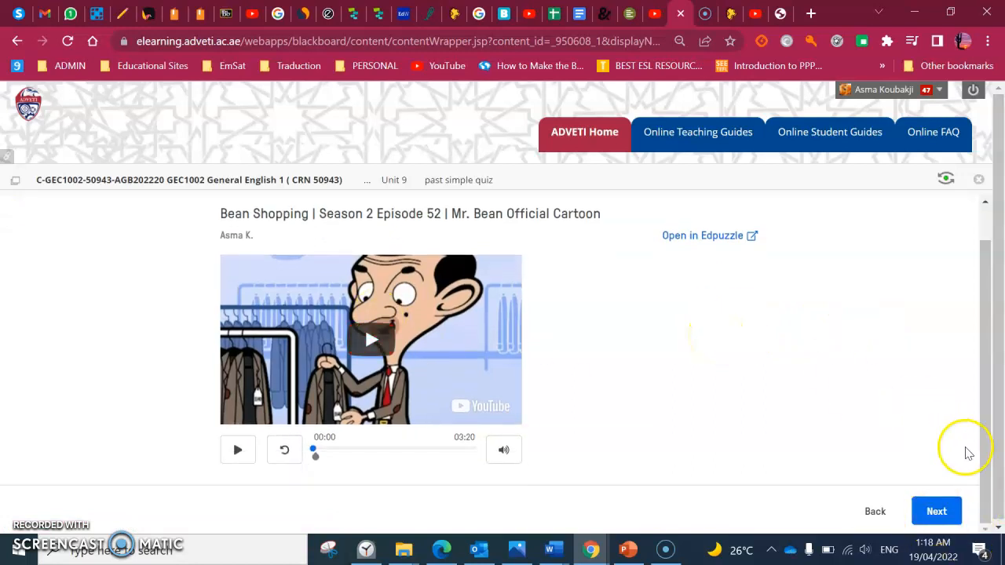
click(939, 510)
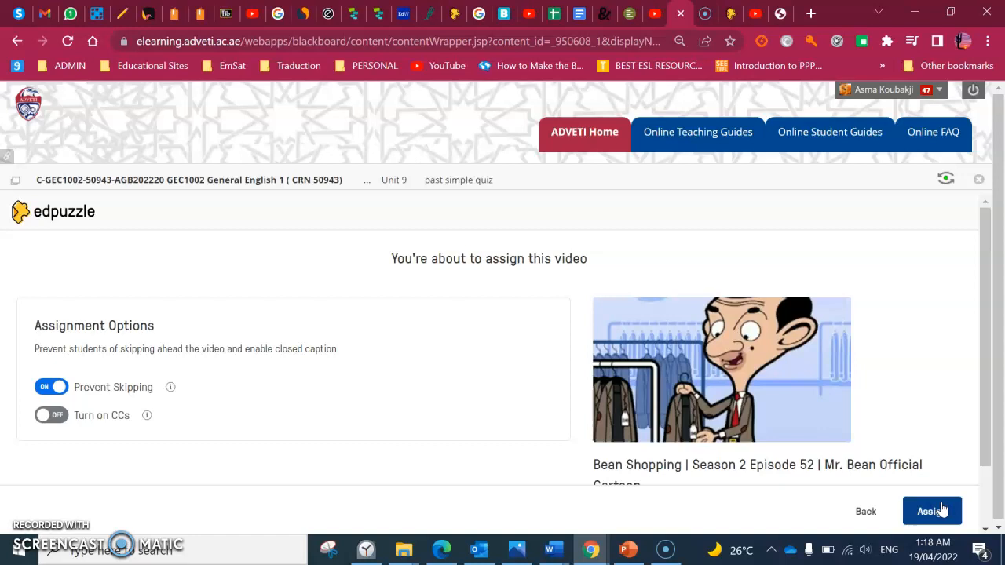
scroll(791, 451, down, 1)
click(952, 513)
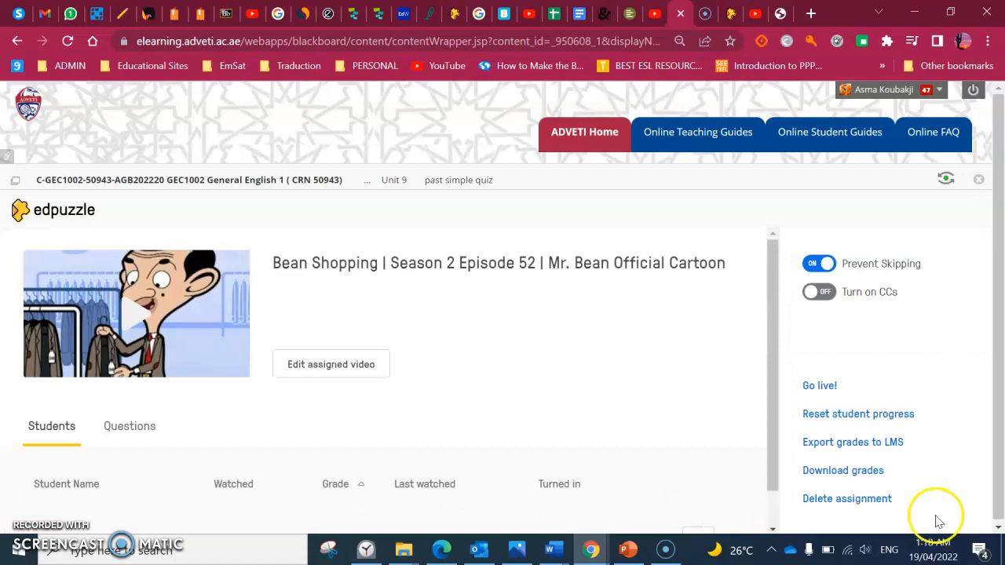
Look over the assignment's student list and its embedded multiple choice question
scroll(514, 385, down, 1)
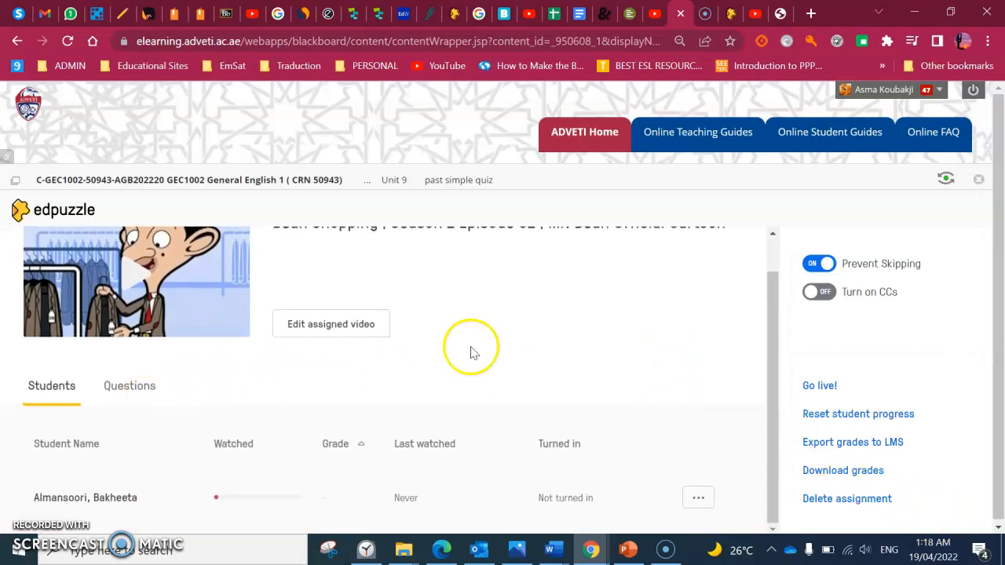
click(134, 385)
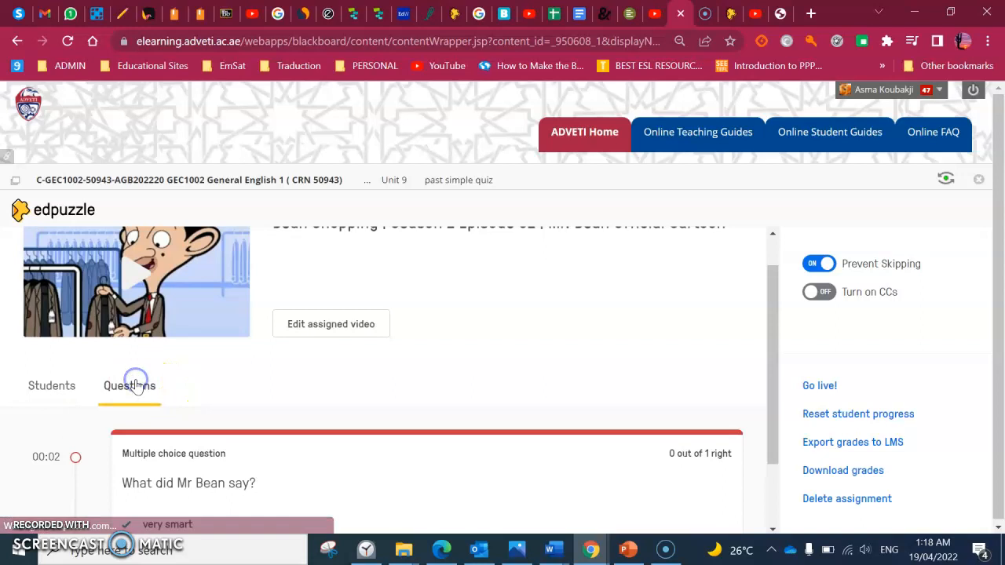
scroll(235, 381, down, 1)
scroll(241, 384, down, 1)
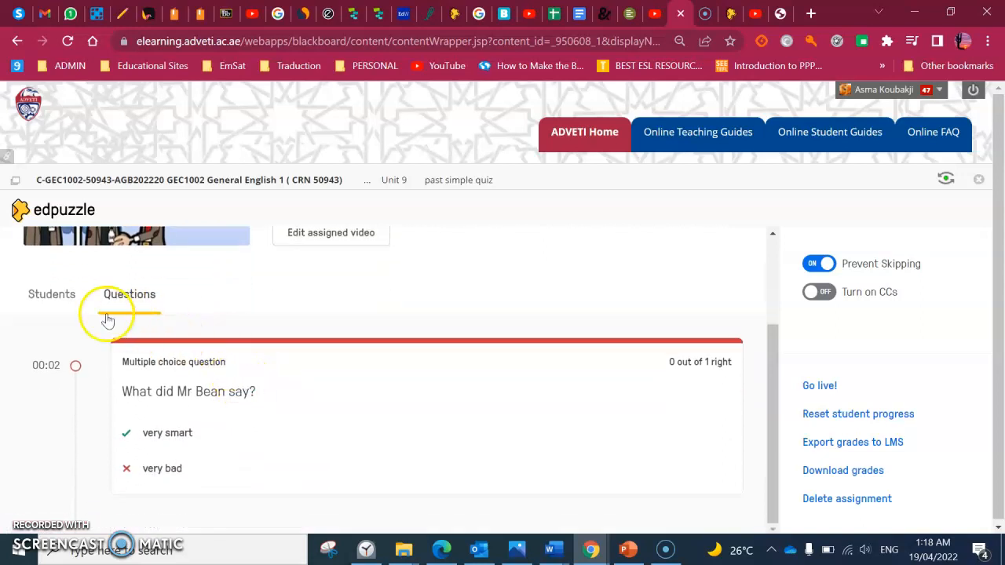
scroll(332, 286, up, 3)
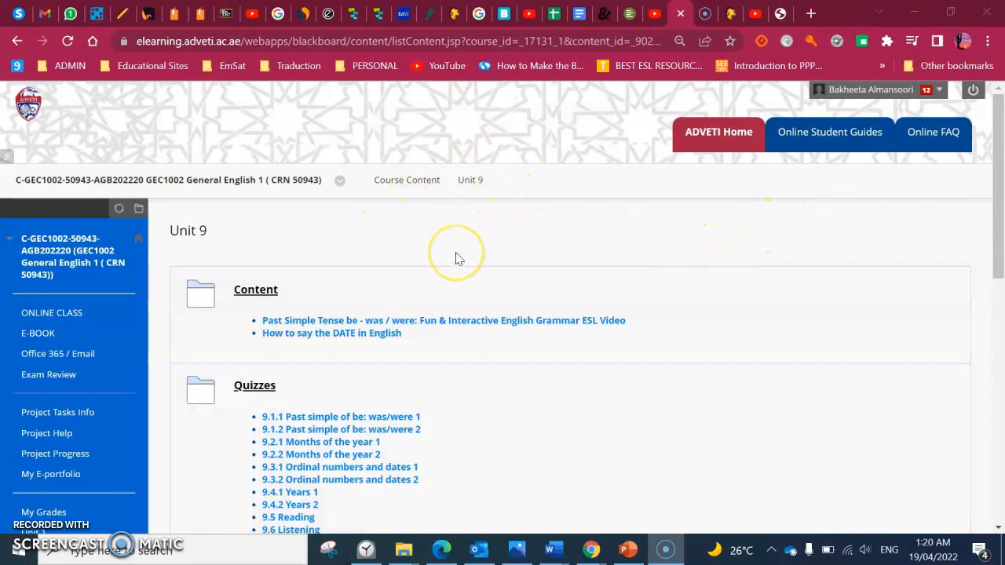
Open the past simple quiz from Unit 9 in the student's view of the Blackboard course
scroll(459, 259, down, 2)
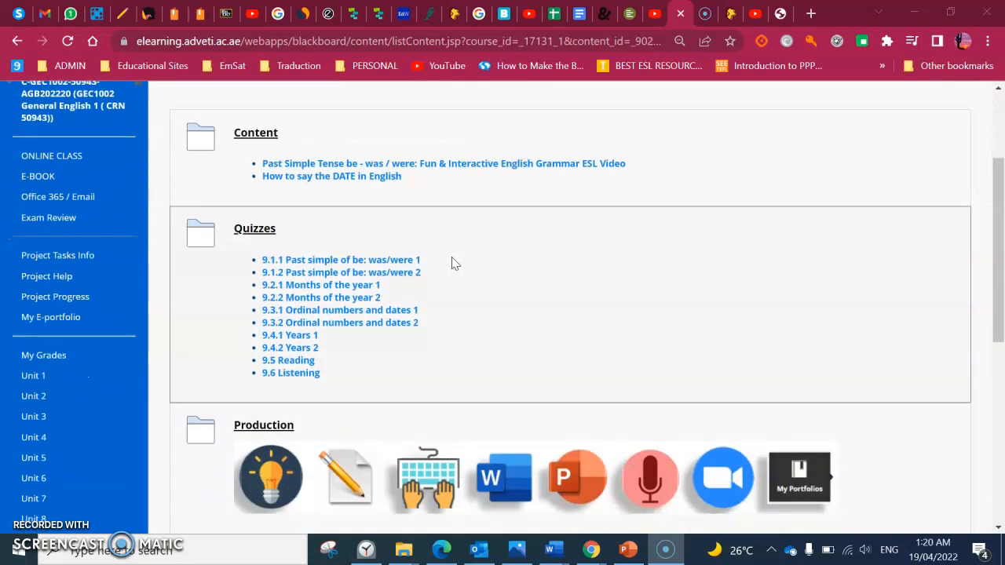
scroll(451, 263, down, 4)
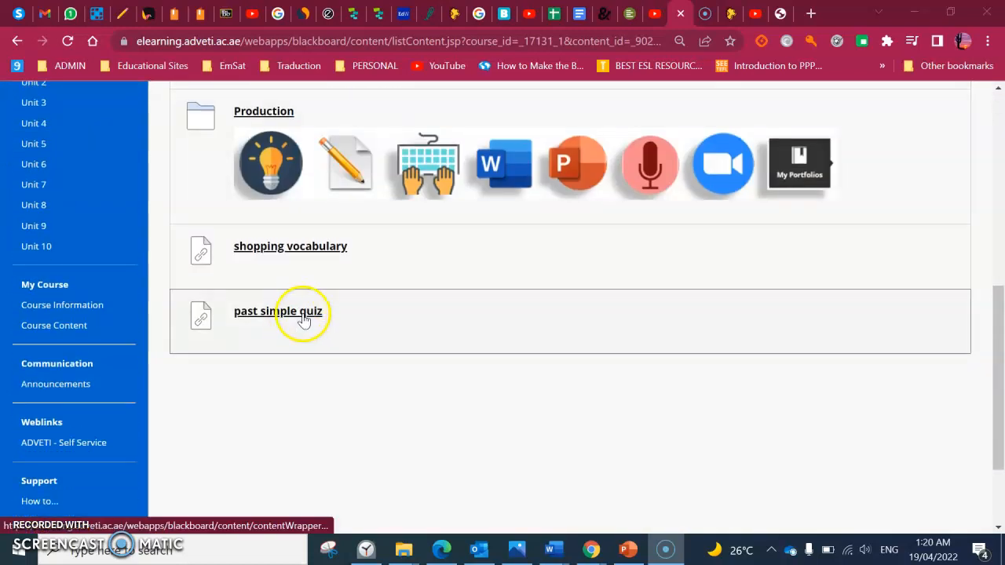
click(304, 317)
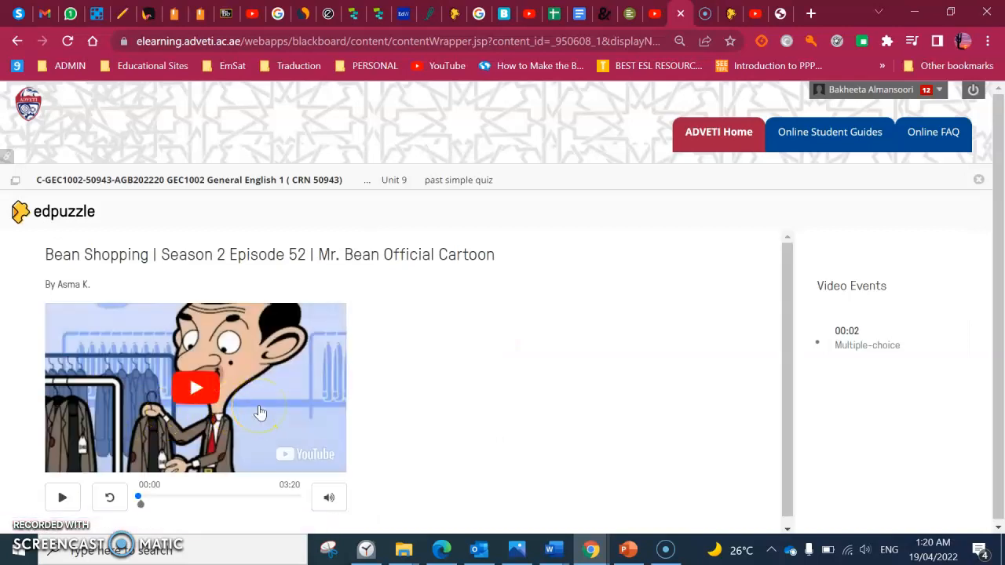
Play the assigned video, close its advert and answer the multiple choice question with "very smart"
scroll(389, 432, down, 1)
click(199, 379)
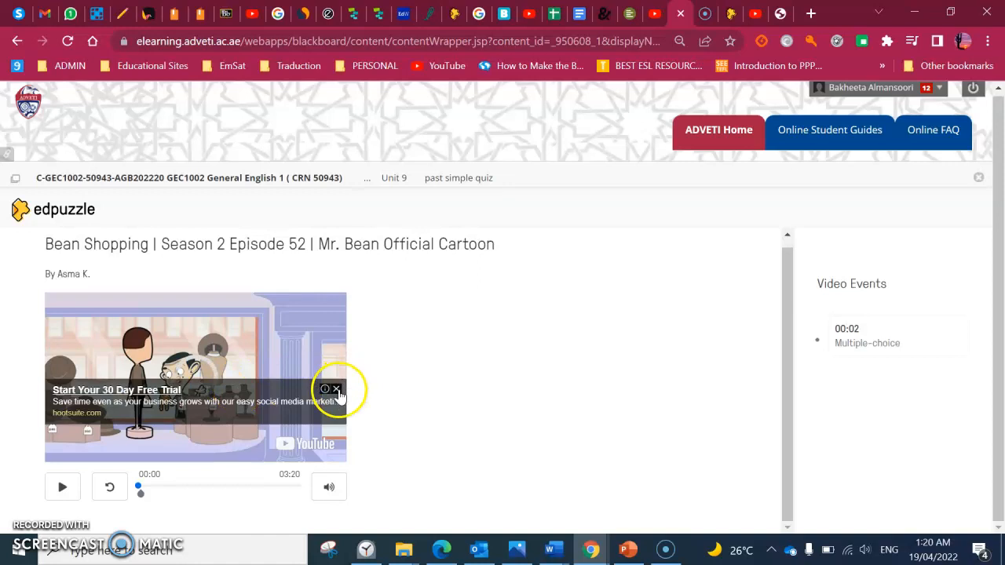
click(337, 388)
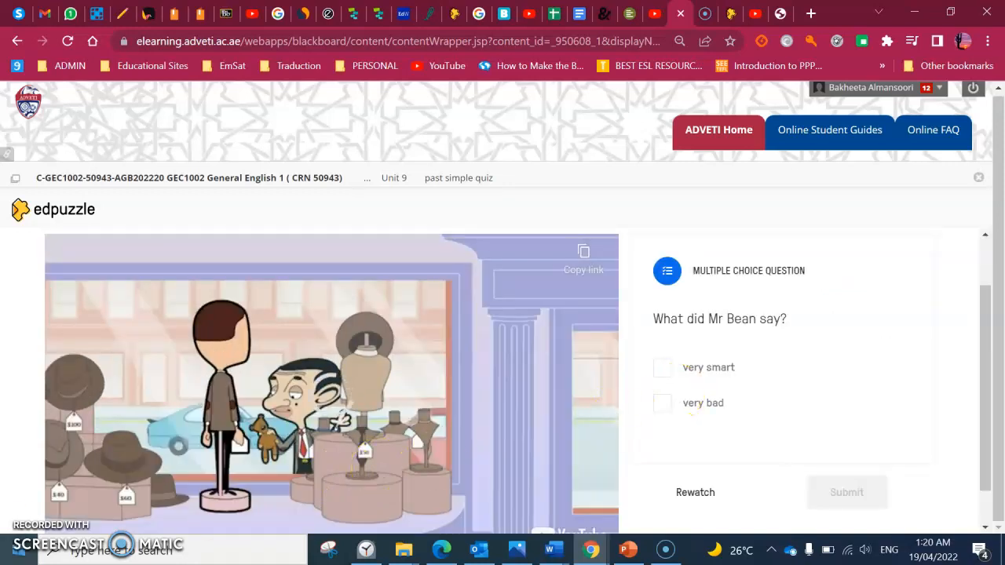
click(668, 368)
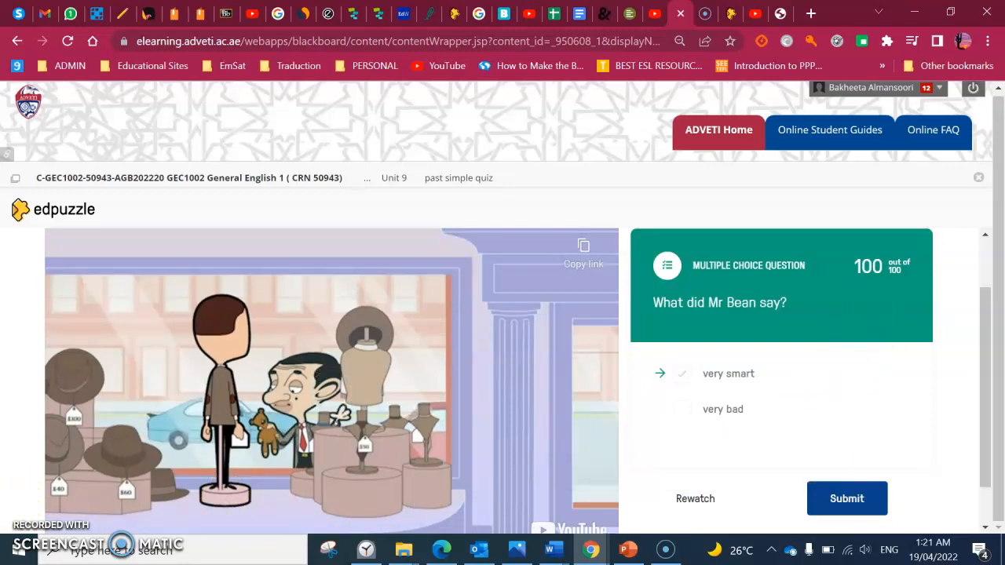
Switch to the Edpuzzle site and log back in as a teacher
click(730, 15)
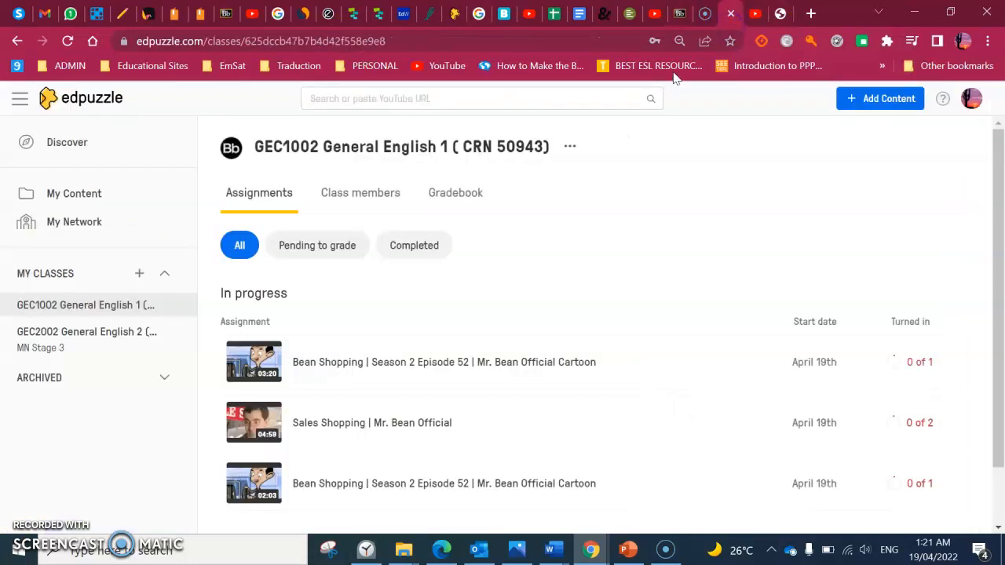
click(112, 337)
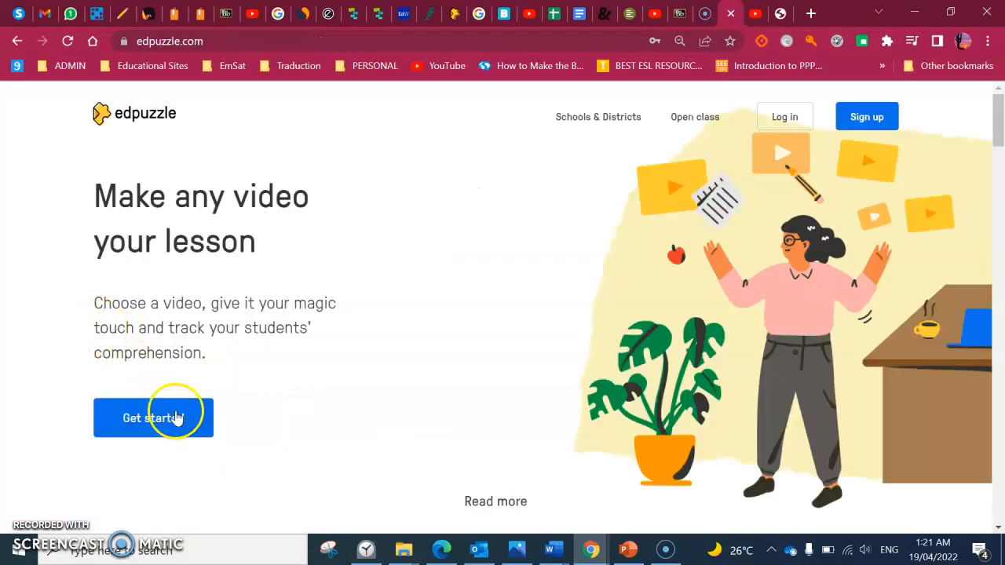
click(785, 119)
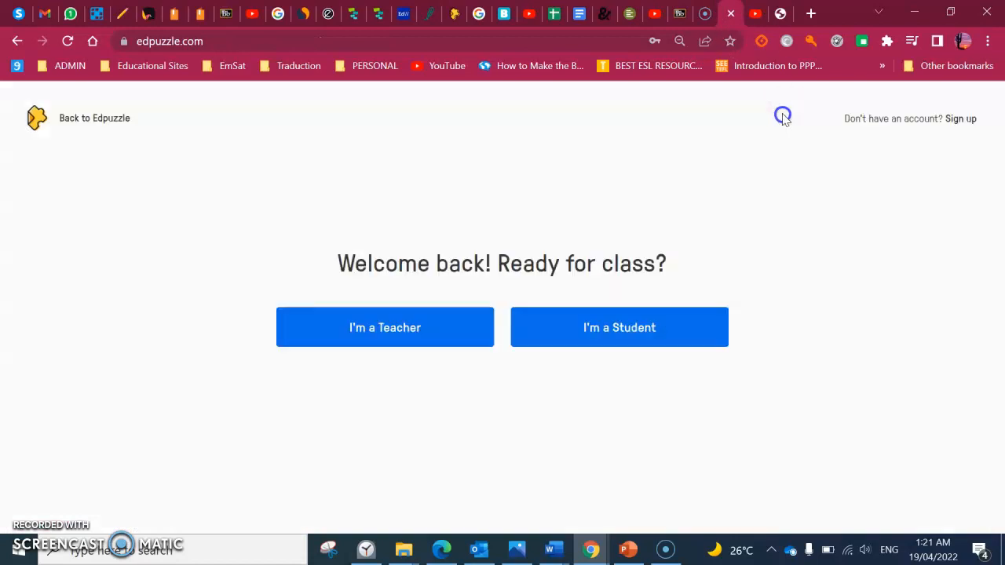
click(438, 333)
click(461, 416)
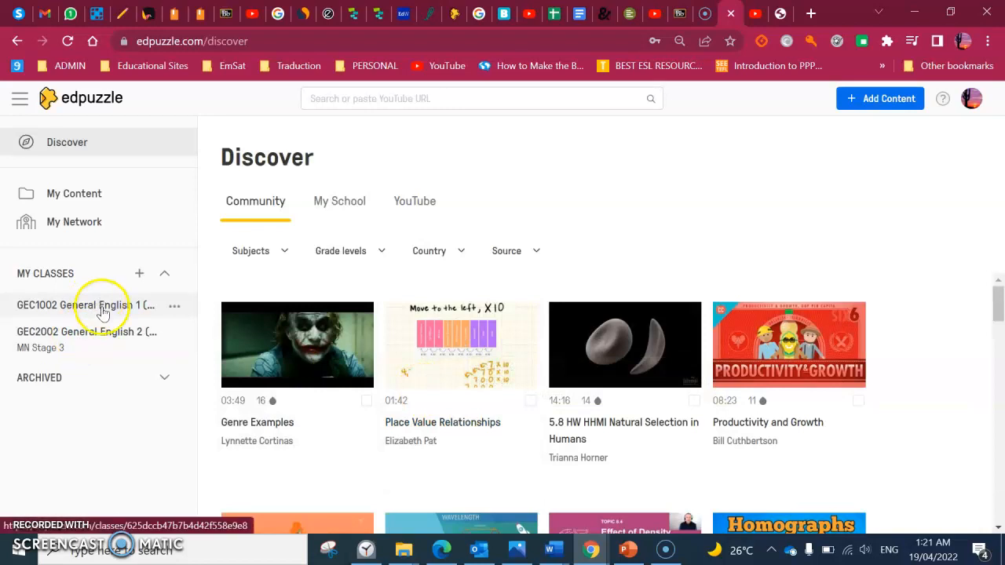
Open the GEC1002 General English 1 class, refresh it and open its 03:20 Bean Shopping assignment
click(58, 309)
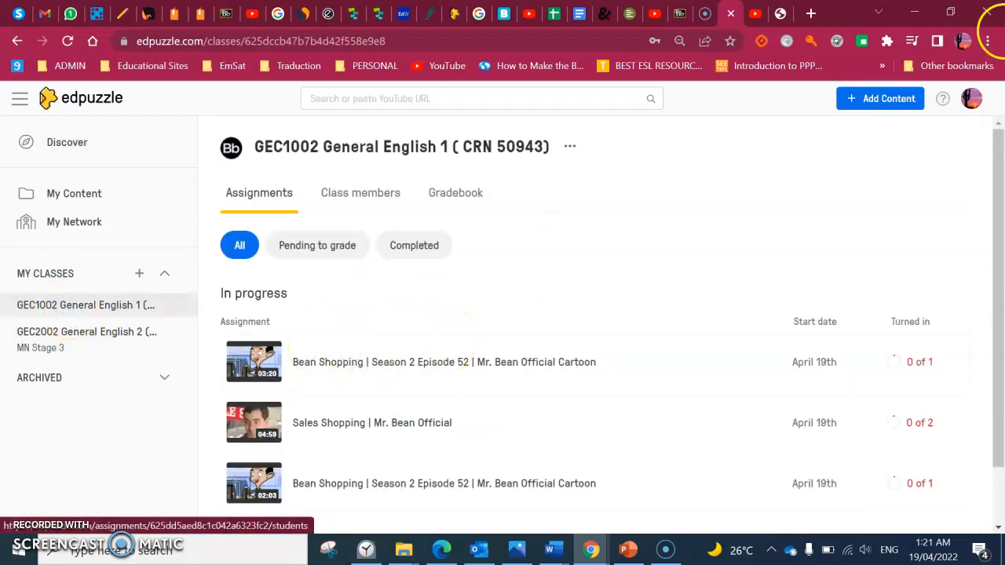
click(68, 42)
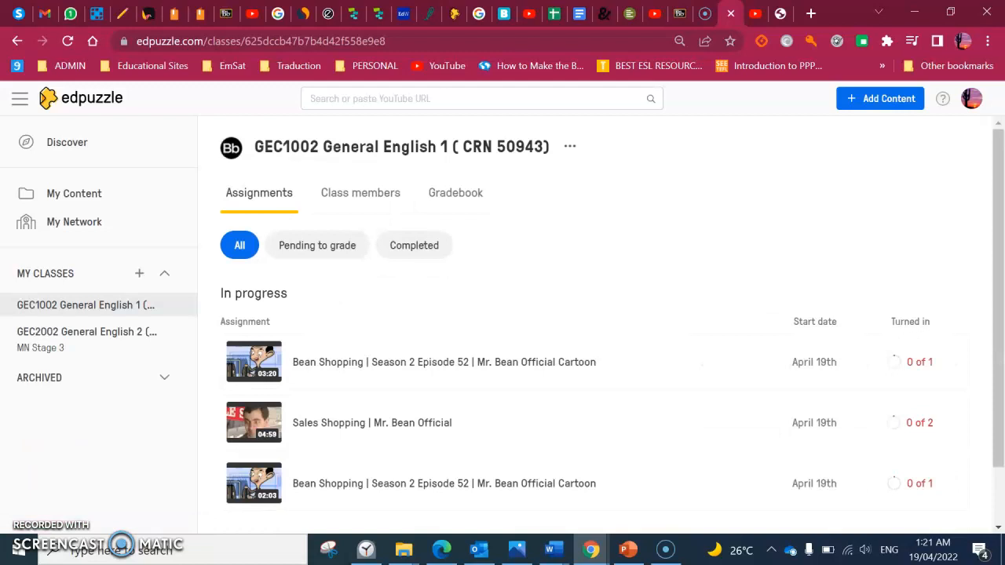
click(435, 366)
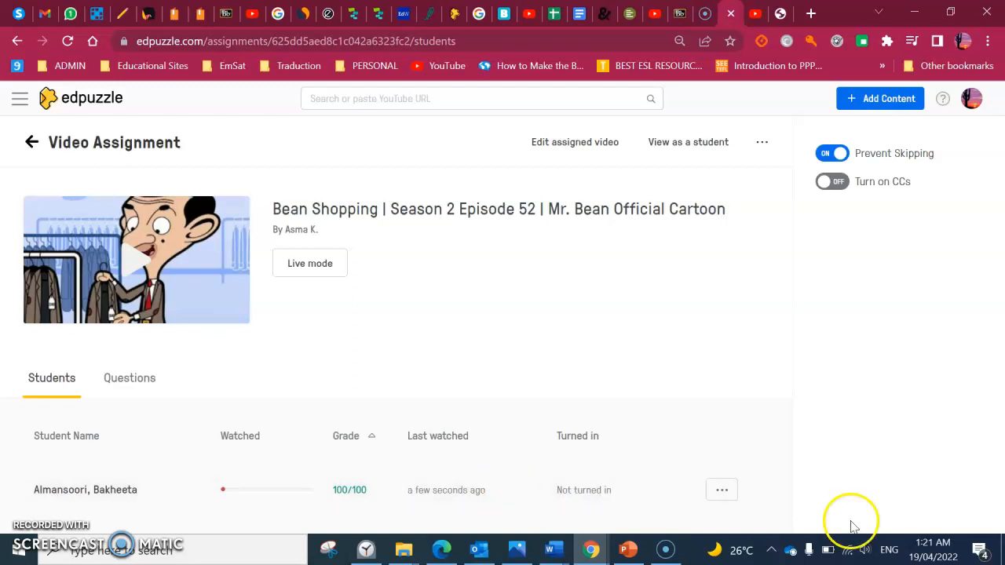
Examine the options for the student's entry and for the whole assignment, including exporting grades to the LMS
click(723, 489)
click(690, 317)
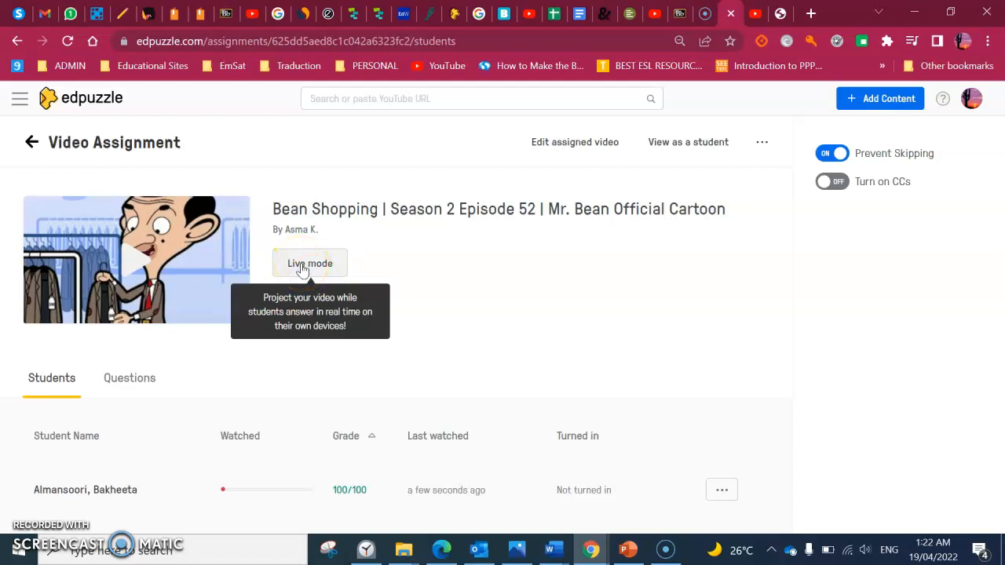
click(760, 146)
click(696, 211)
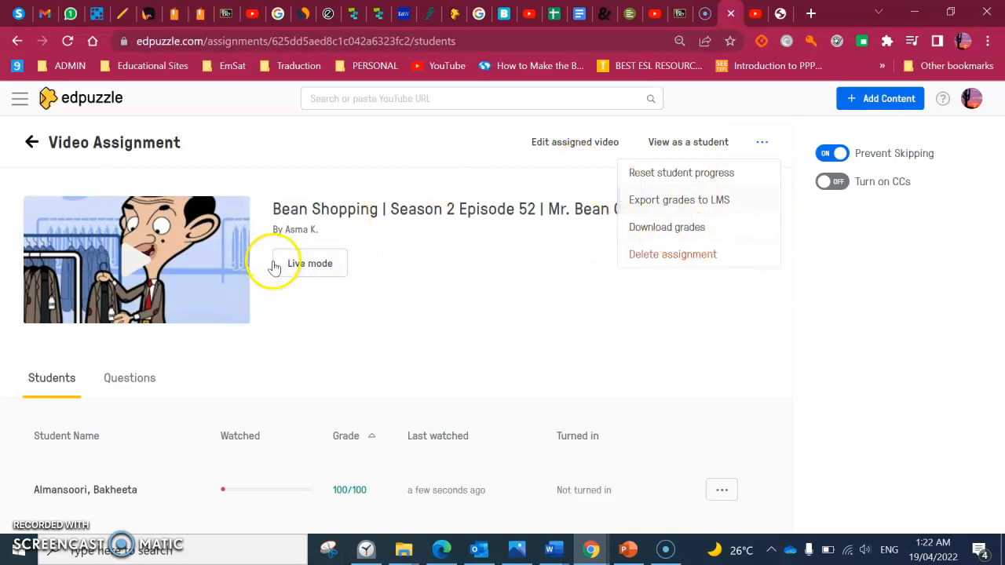
Return to the GEC1002 General English 1 class and view its class members and gradebook
click(104, 96)
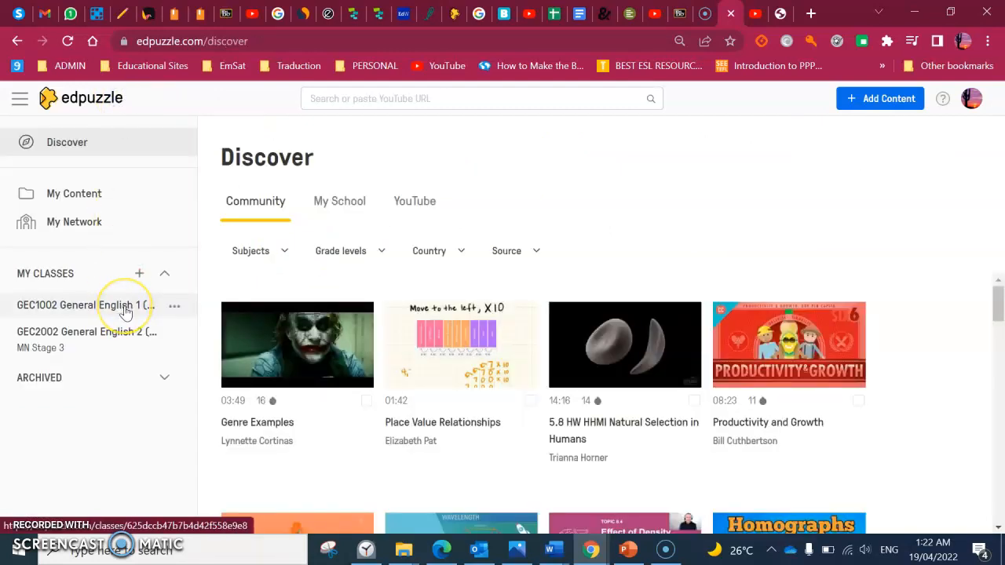
click(93, 311)
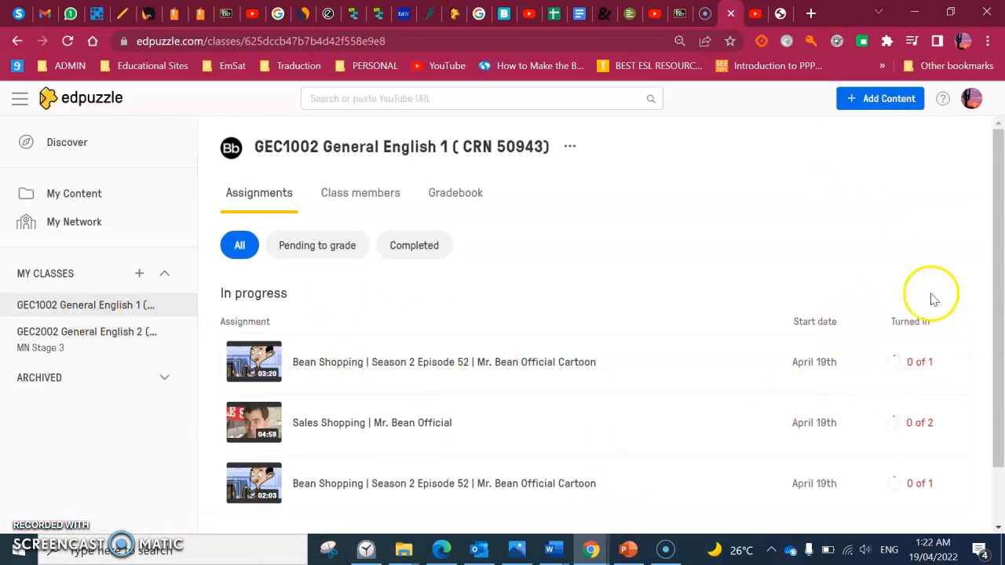
click(366, 202)
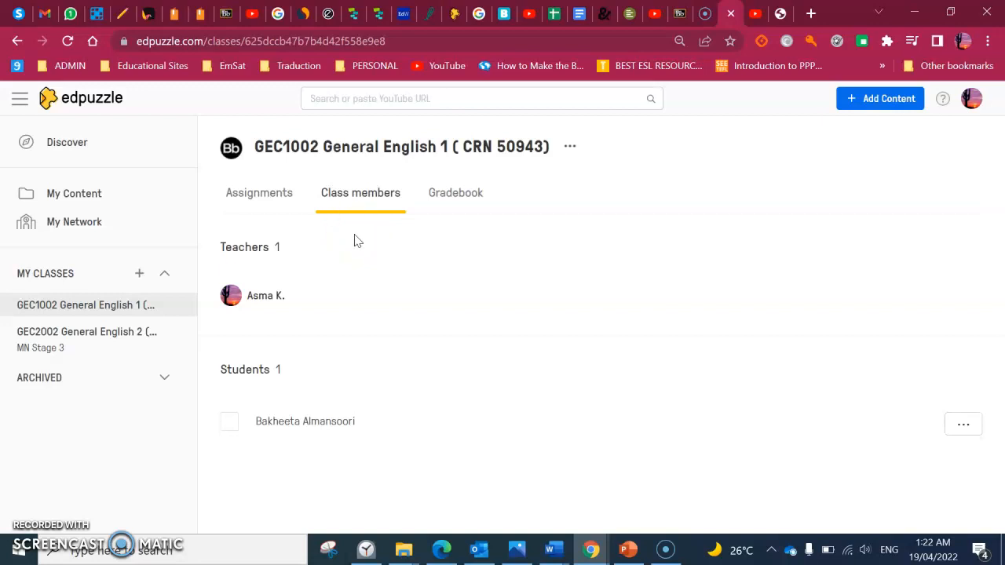
click(461, 195)
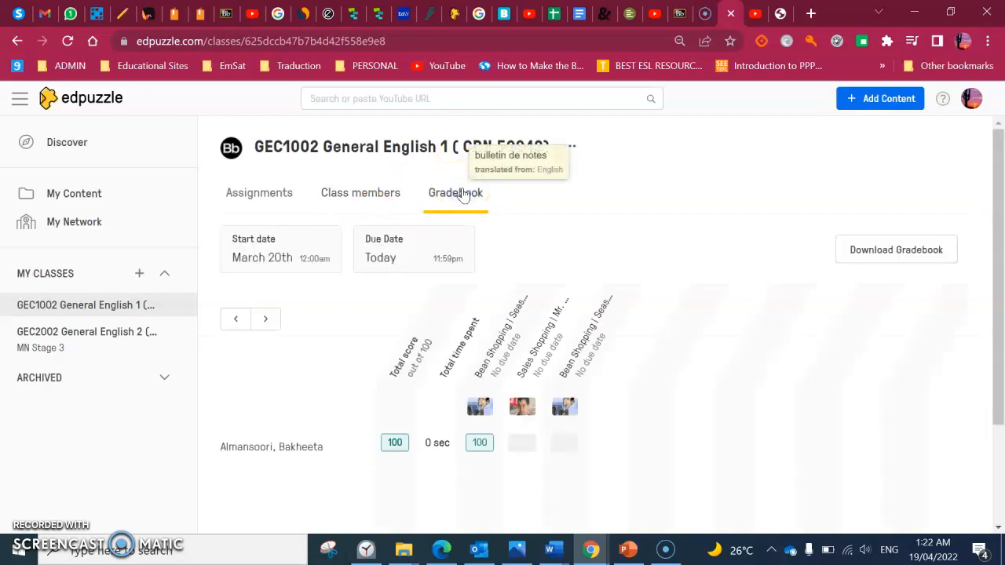